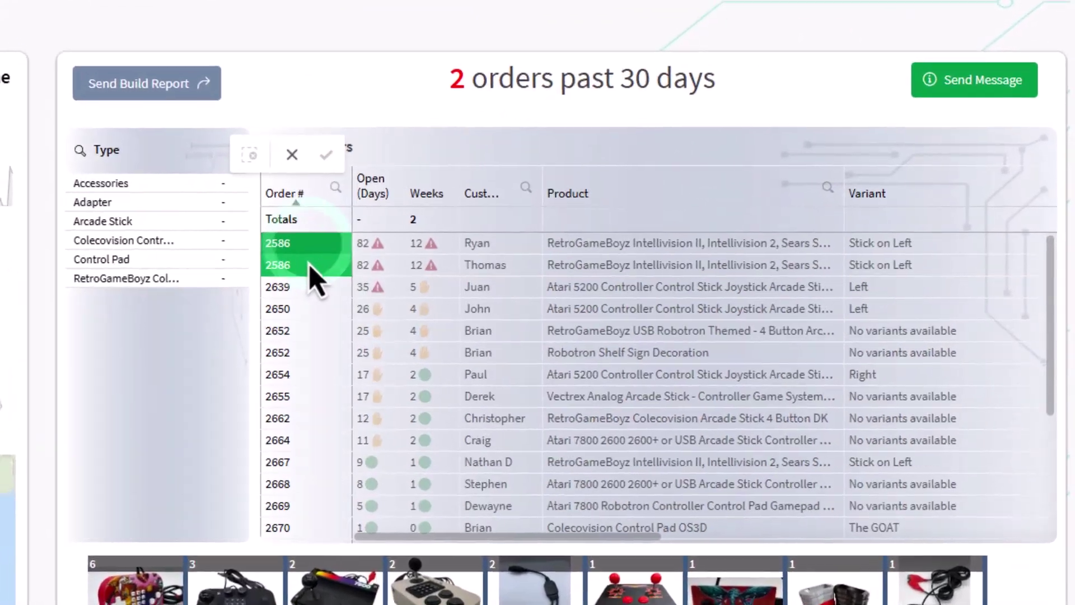
- Confirm order 2586, open its Send Message dialog and add the line 'This is a message'
{"action": "left_click", "coordinate": [547, 206]}
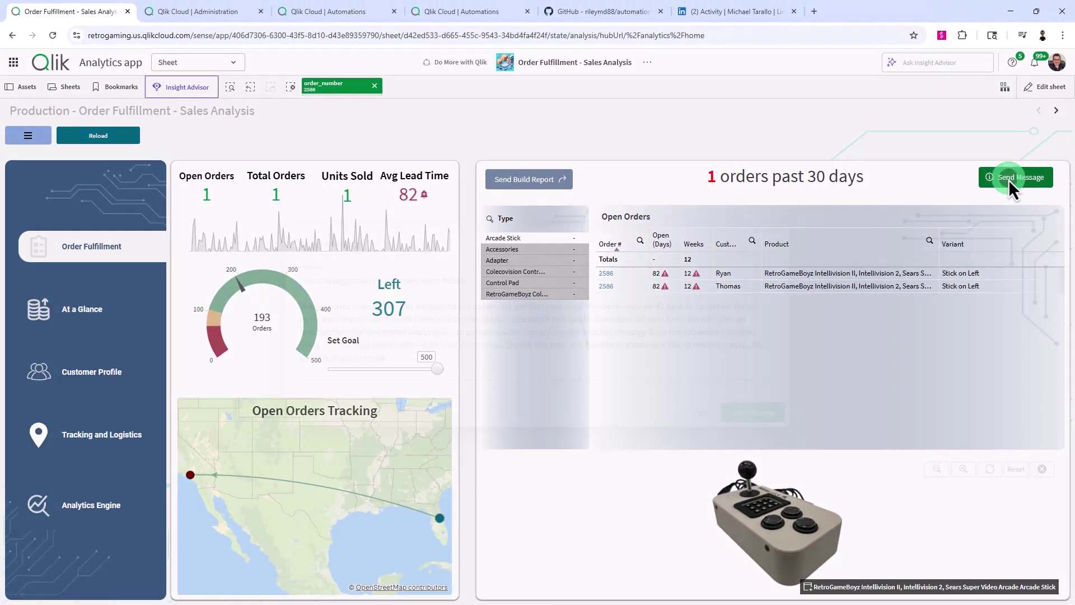
{"action": "left_click", "coordinate": [974, 73]}
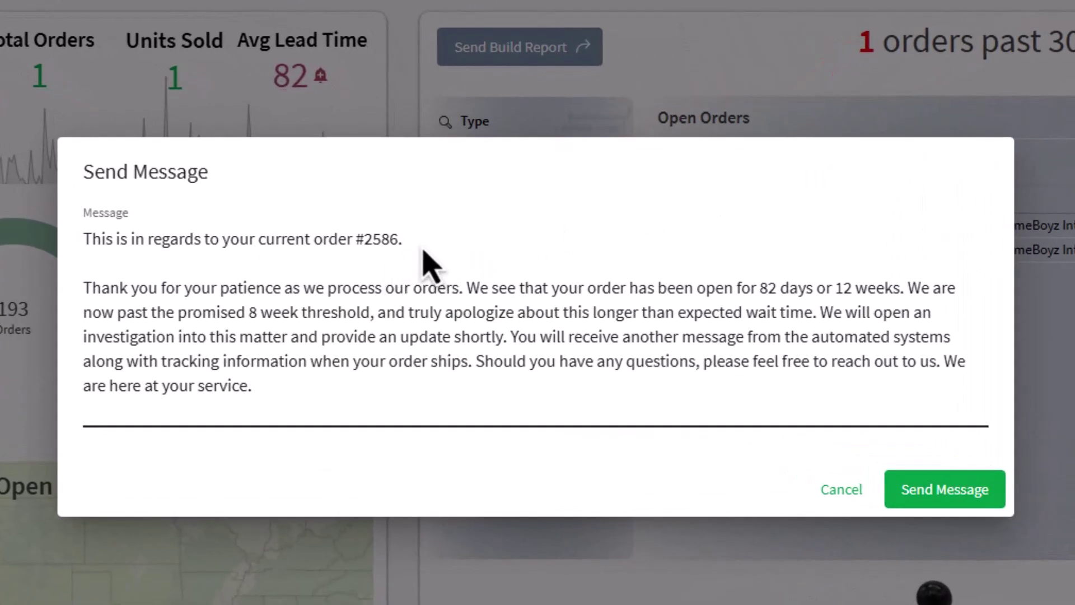
{"action": "left_click", "coordinate": [477, 281]}
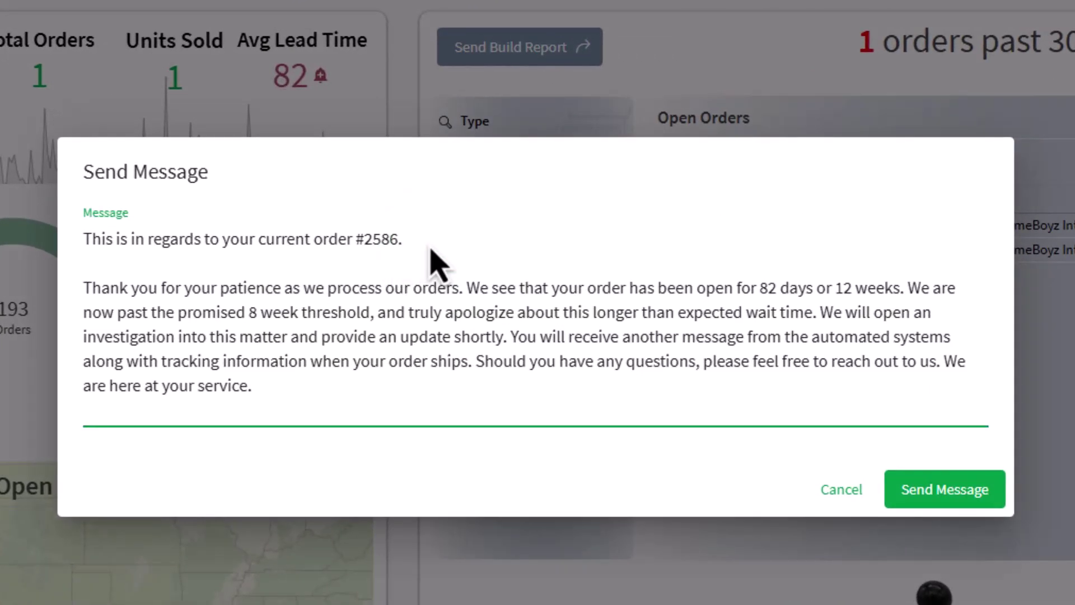
{"action": "key", "text": "Return"}
{"action": "key", "text": "Return"}
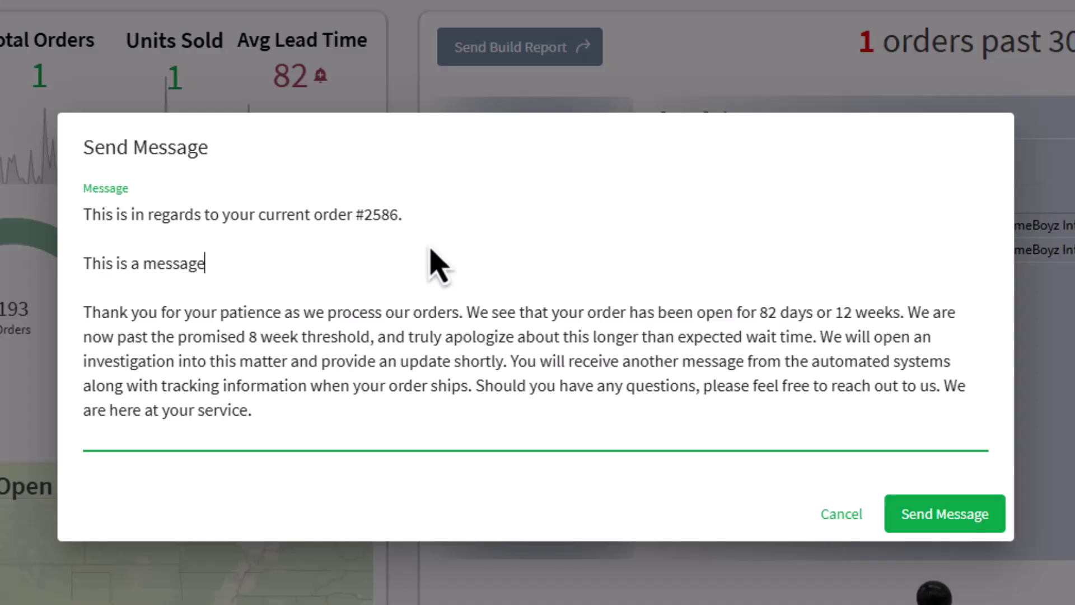
- Send the order #2586 message, then open the received email in Outlook and highlight the added line
{"action": "left_click", "coordinate": [949, 517]}
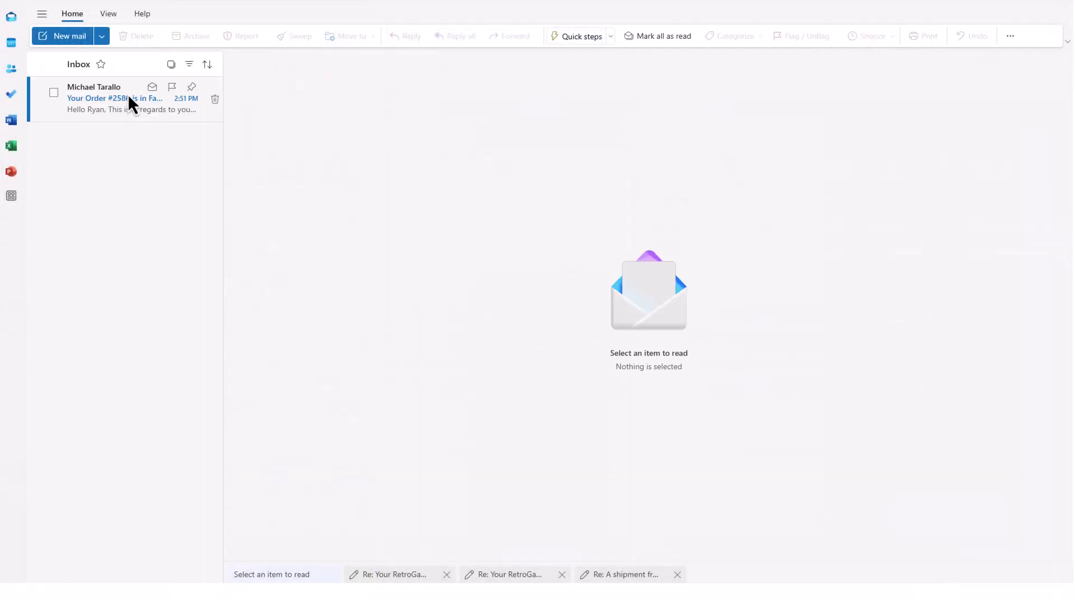
{"action": "left_click", "coordinate": [123, 95]}
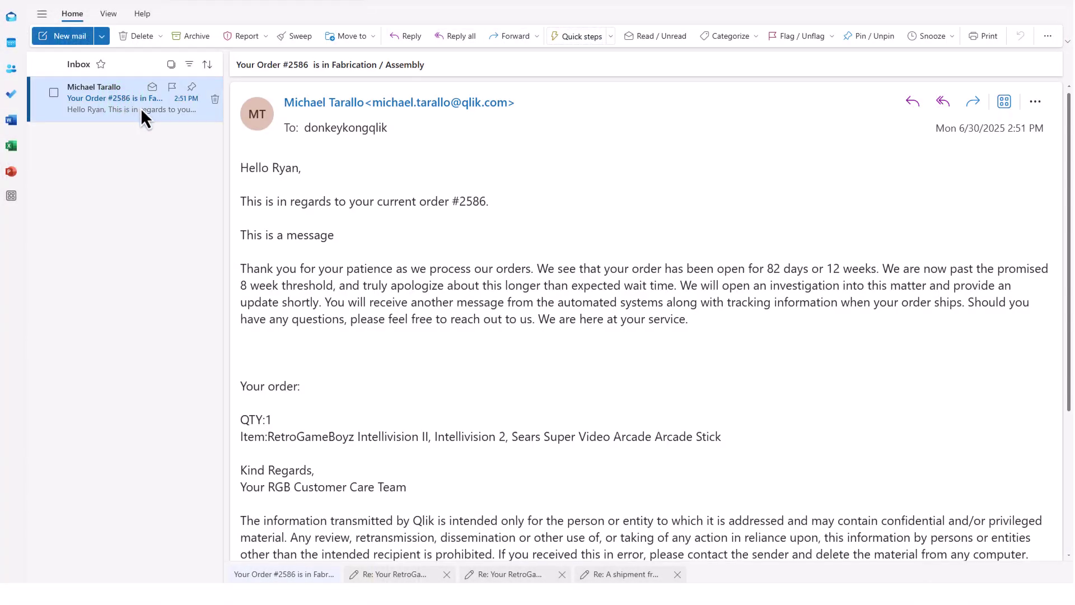
{"action": "left_click_drag", "start_coordinate": [241, 233], "coordinate": [330, 240]}
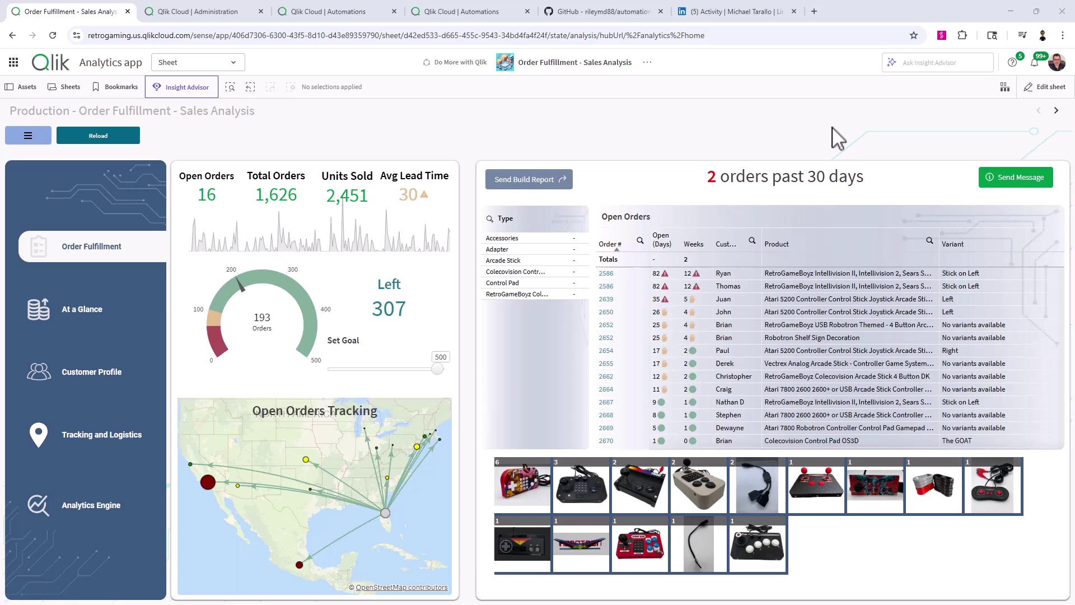
- Show the empty message template with no order selected, then view the automation-trigger GitHub repository
{"action": "left_click", "coordinate": [1006, 186]}
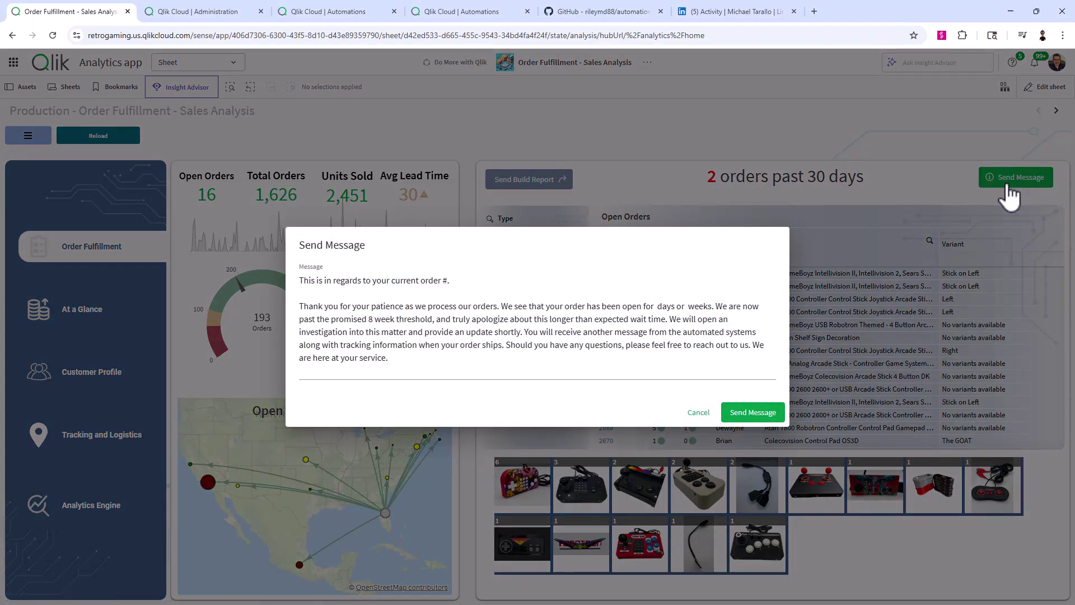
{"action": "left_click", "coordinate": [604, 18]}
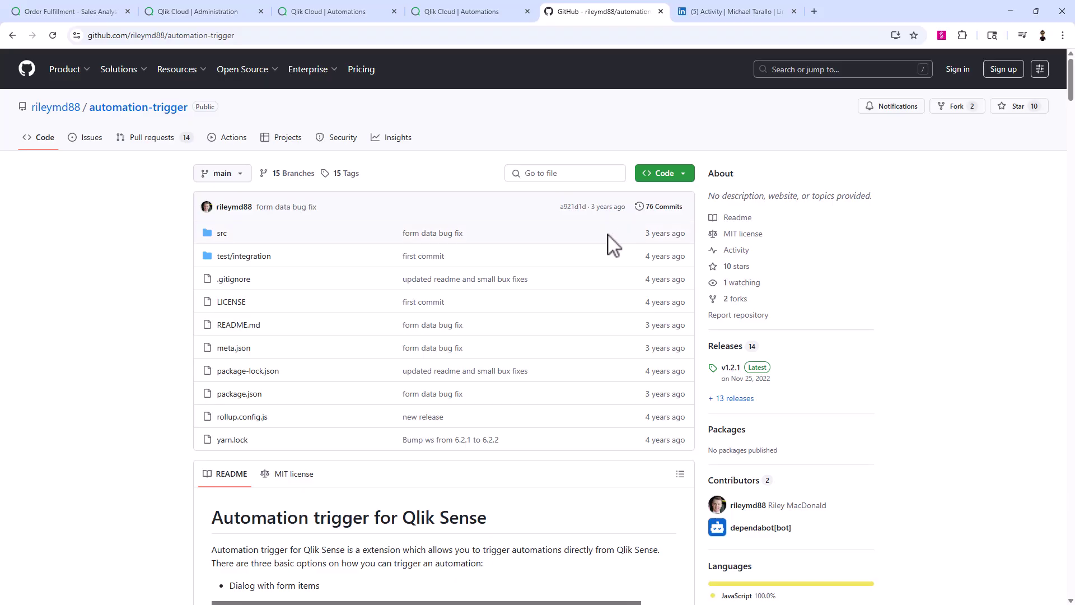
- Check the installed extensions in Qlik Administration, then read the top of the automation-trigger README
{"action": "left_click", "coordinate": [227, 13]}
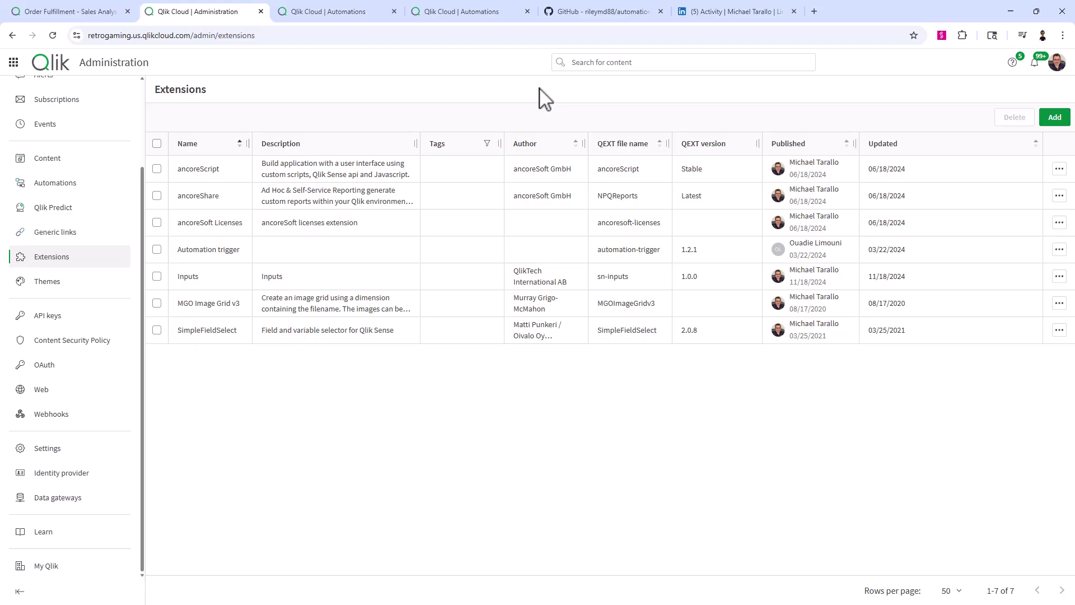
{"action": "left_click", "coordinate": [626, 15]}
{"action": "scroll", "coordinate": [765, 412], "scroll_direction": "down", "scroll_amount": 1}
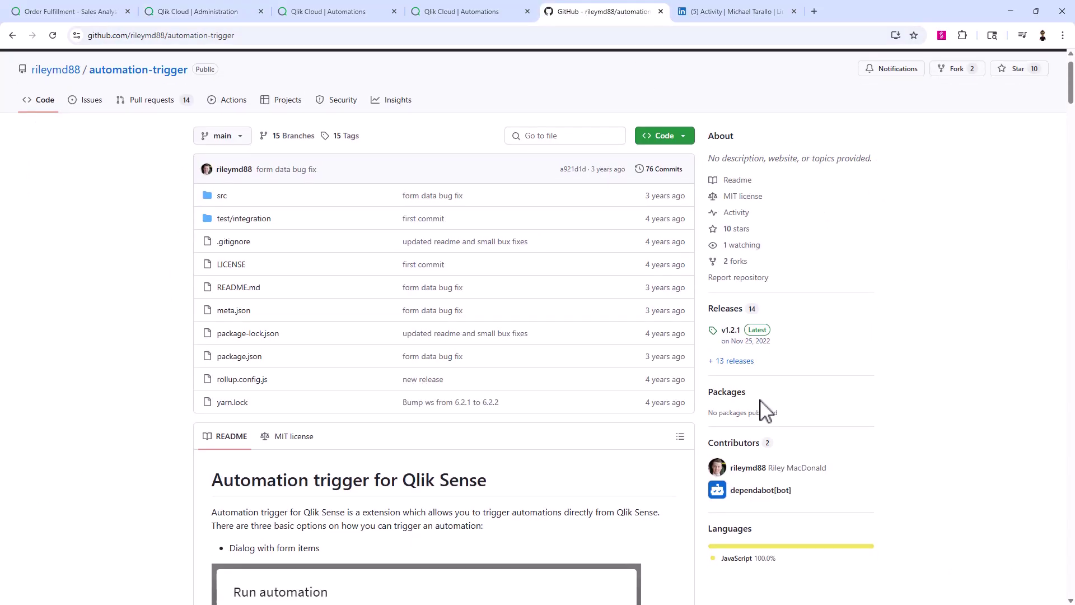
{"action": "scroll", "coordinate": [765, 412], "scroll_direction": "down", "scroll_amount": 4}
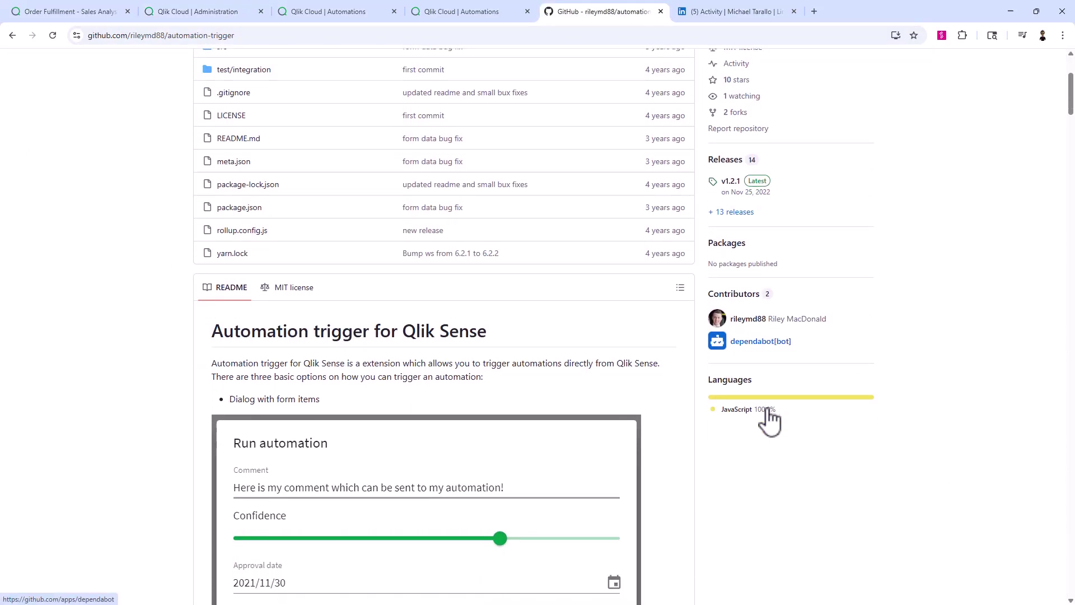
{"action": "scroll", "coordinate": [773, 420], "scroll_direction": "down", "scroll_amount": 4}
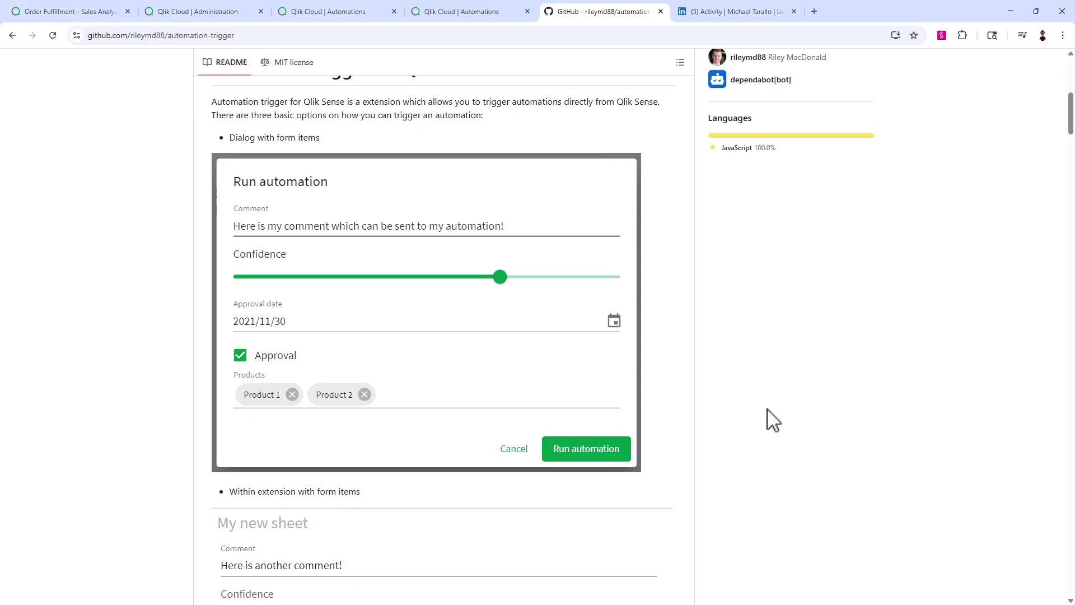
{"action": "scroll", "coordinate": [772, 419], "scroll_direction": "down", "scroll_amount": 5}
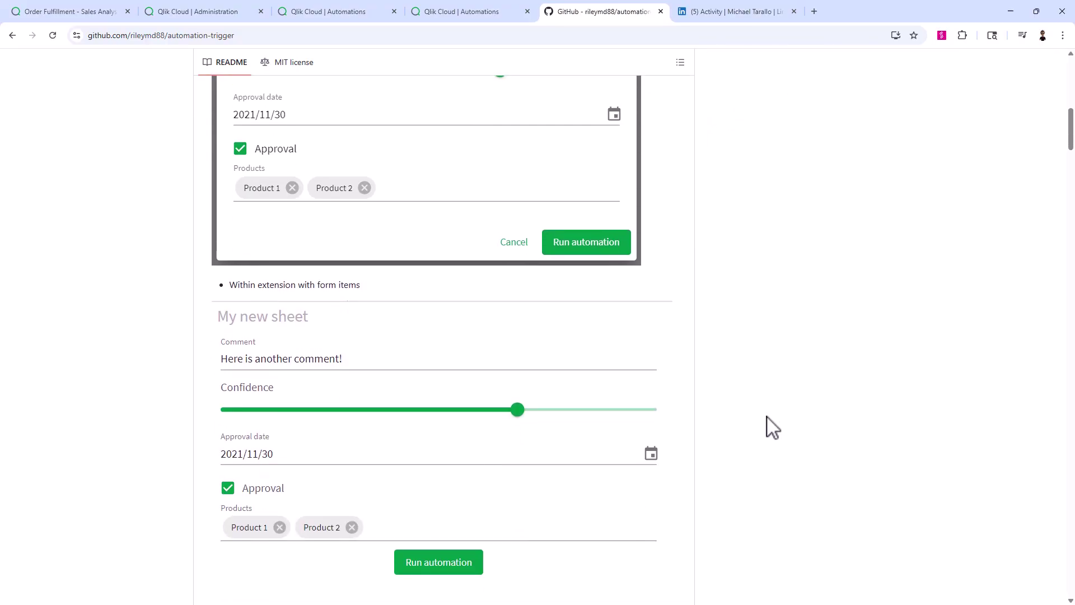
{"action": "scroll", "coordinate": [772, 428], "scroll_direction": "down", "scroll_amount": 4}
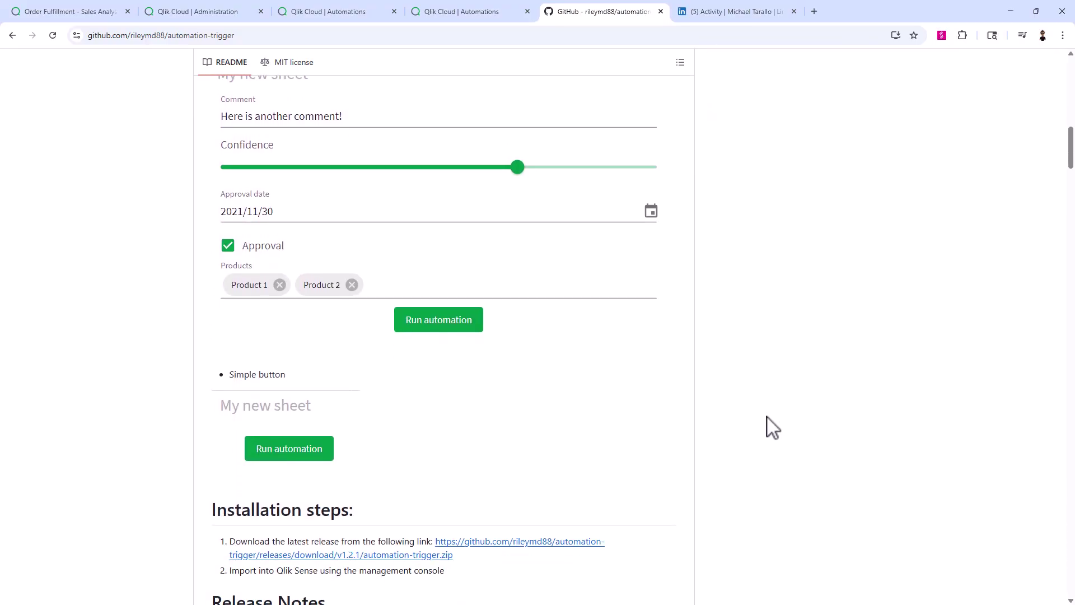
- Read on through the README's installation steps and release notes, then return to the Order Fulfillment dashboard
{"action": "scroll", "coordinate": [775, 428], "scroll_direction": "down", "scroll_amount": 1}
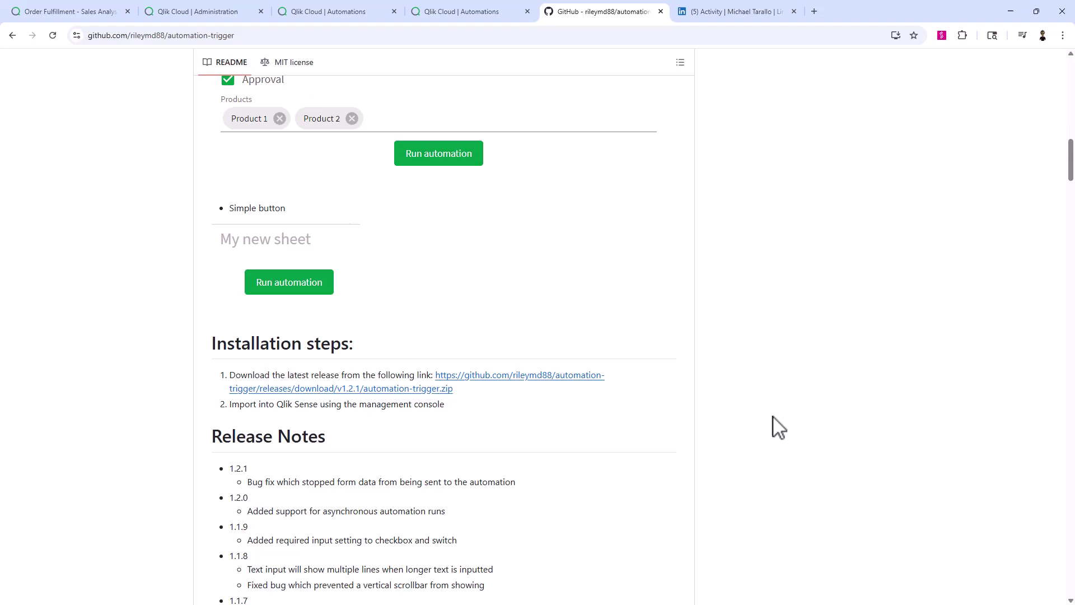
{"action": "scroll", "coordinate": [780, 428], "scroll_direction": "down", "scroll_amount": 3}
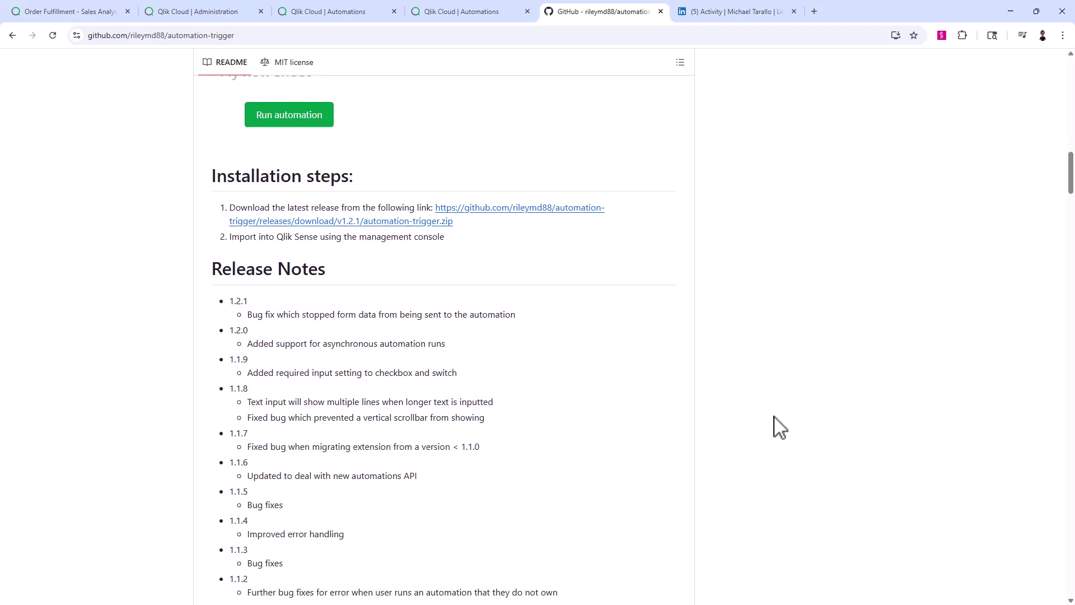
{"action": "scroll", "coordinate": [780, 429], "scroll_direction": "down", "scroll_amount": 1}
{"action": "scroll", "coordinate": [795, 392], "scroll_direction": "down", "scroll_amount": 1}
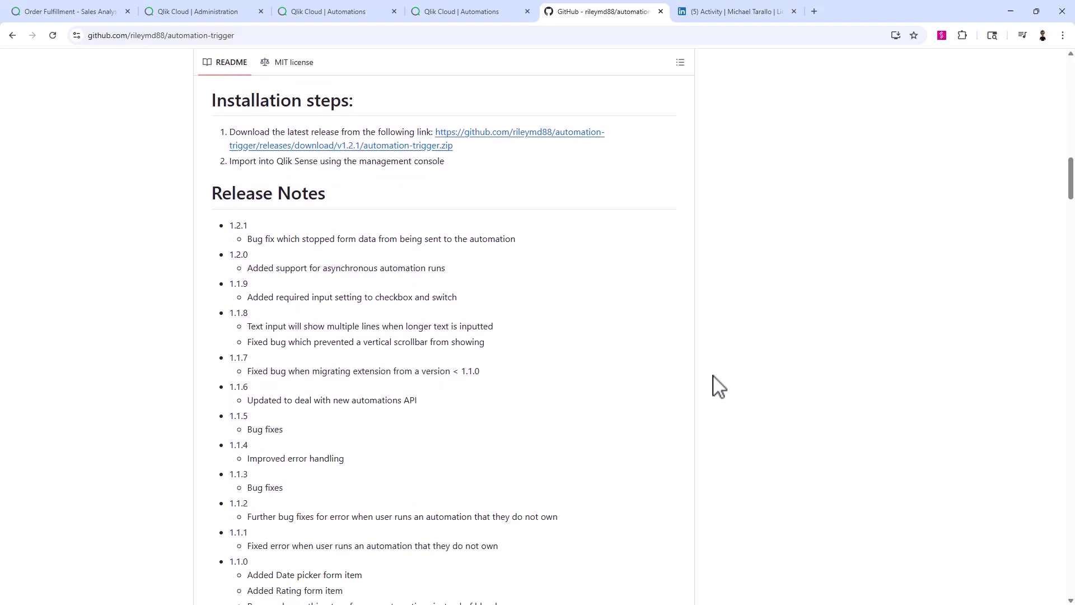
{"action": "scroll", "coordinate": [686, 374], "scroll_direction": "down", "scroll_amount": 2}
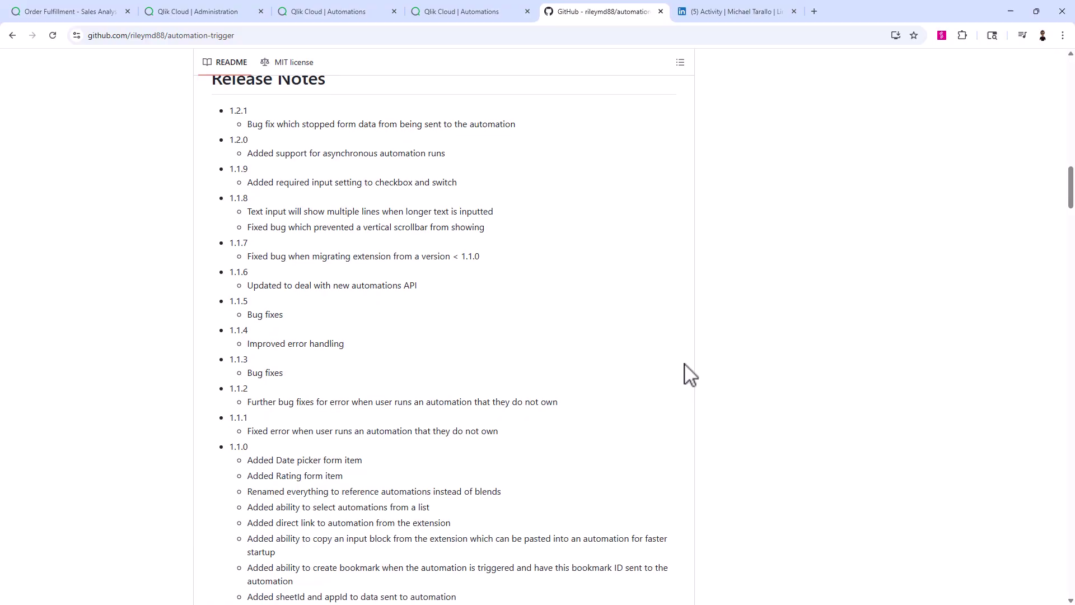
{"action": "scroll", "coordinate": [690, 373], "scroll_direction": "down", "scroll_amount": 2}
{"action": "scroll", "coordinate": [727, 367], "scroll_direction": "down", "scroll_amount": 5}
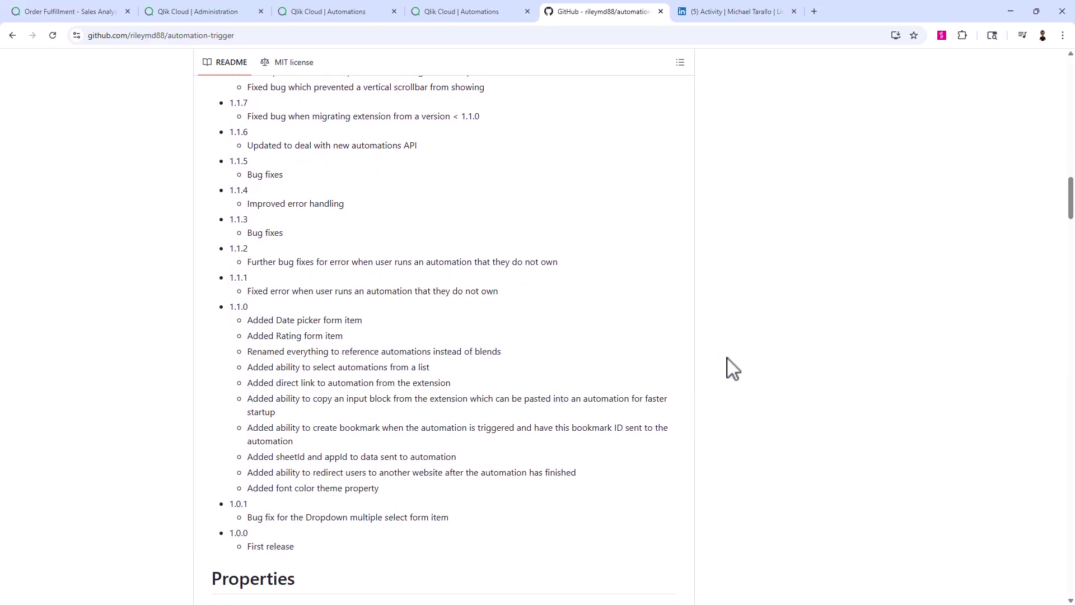
{"action": "scroll", "coordinate": [731, 372], "scroll_direction": "down", "scroll_amount": 2}
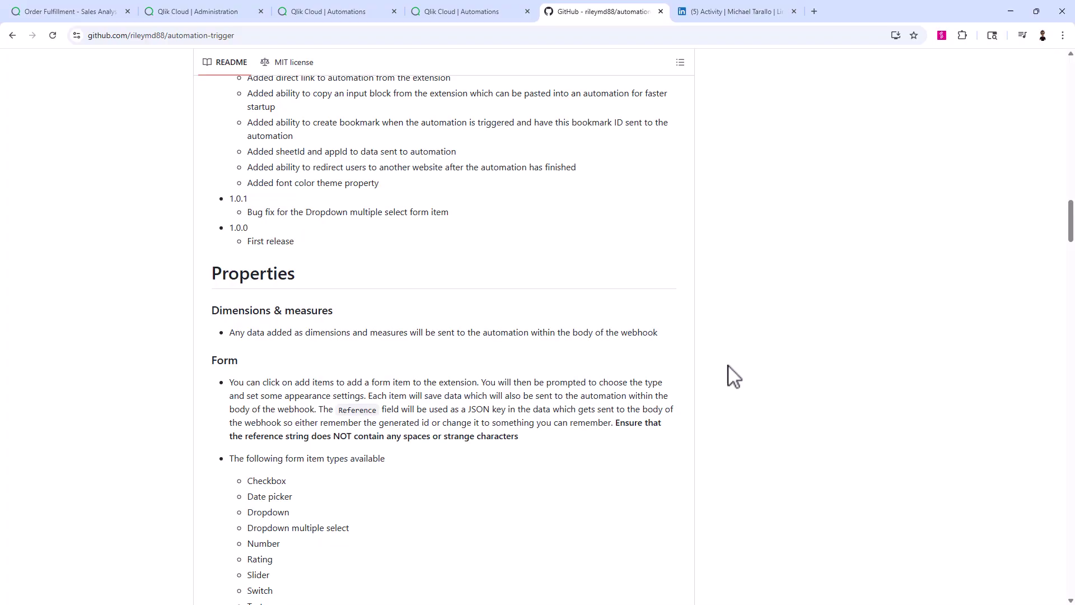
{"action": "scroll", "coordinate": [727, 370], "scroll_direction": "up", "scroll_amount": 5}
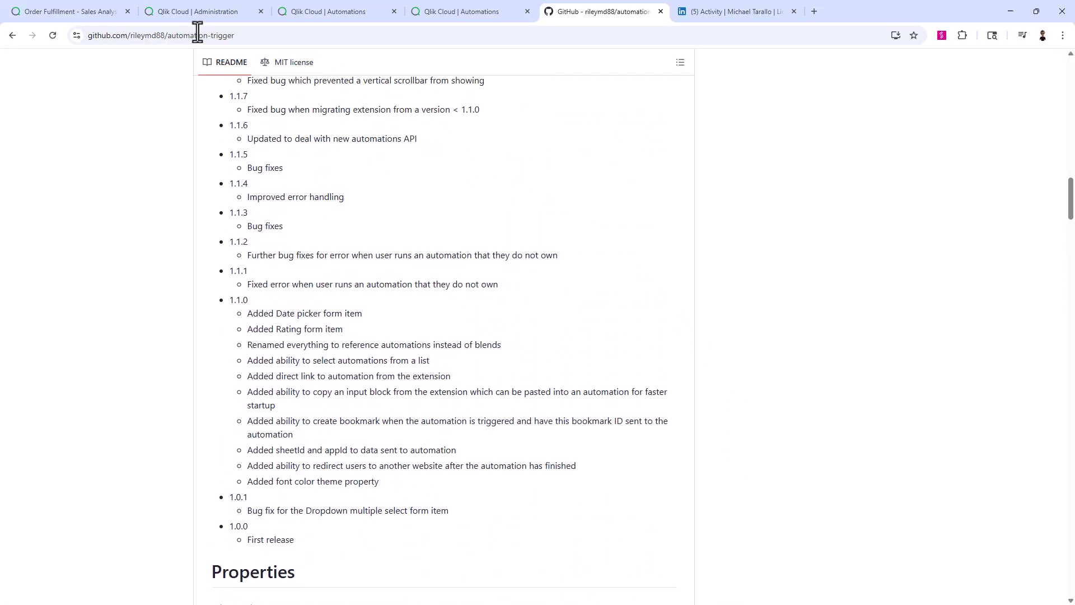
{"action": "left_click", "coordinate": [98, 12]}
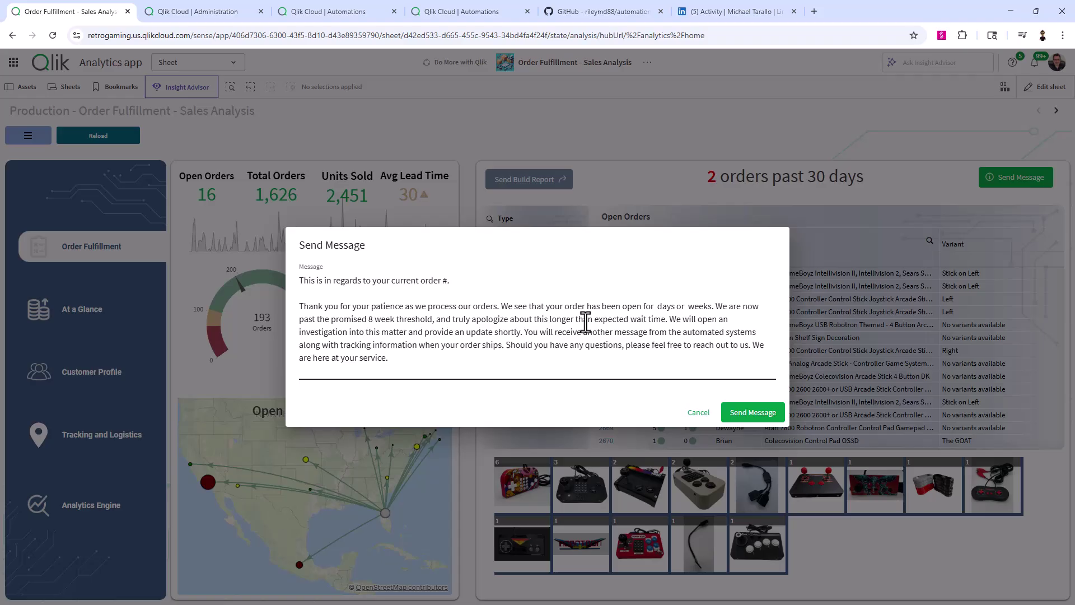
- Cancel the blank Send Message dialog without sending anything
{"action": "left_click", "coordinate": [502, 288]}
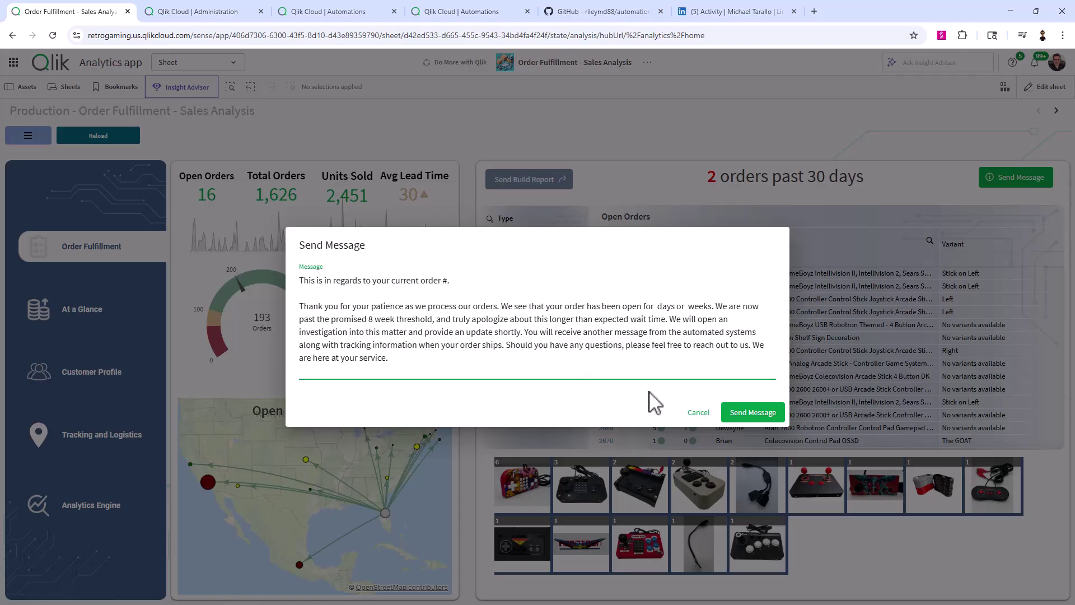
{"action": "left_click", "coordinate": [699, 413]}
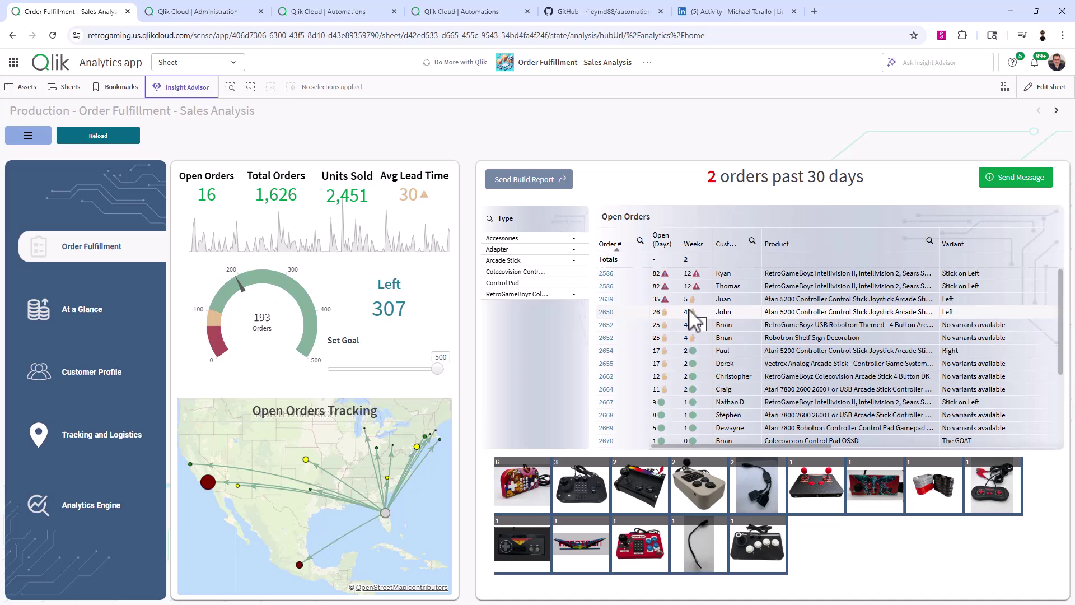
- Select and confirm order 2586 in Open Orders, then open its prefilled Send Message dialog
{"action": "left_click", "coordinate": [646, 275]}
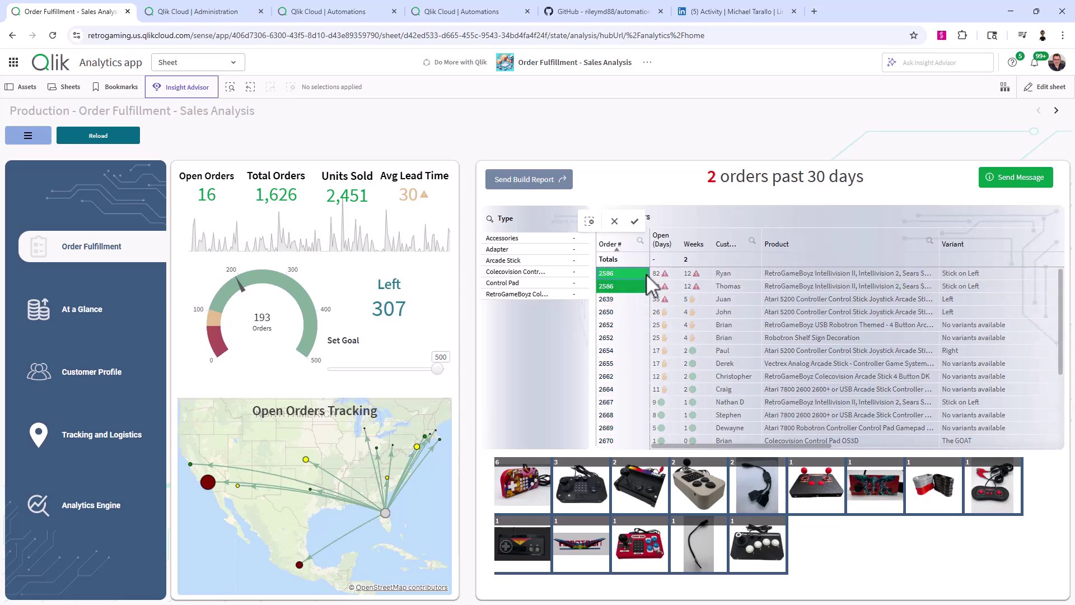
{"action": "left_click", "coordinate": [635, 223]}
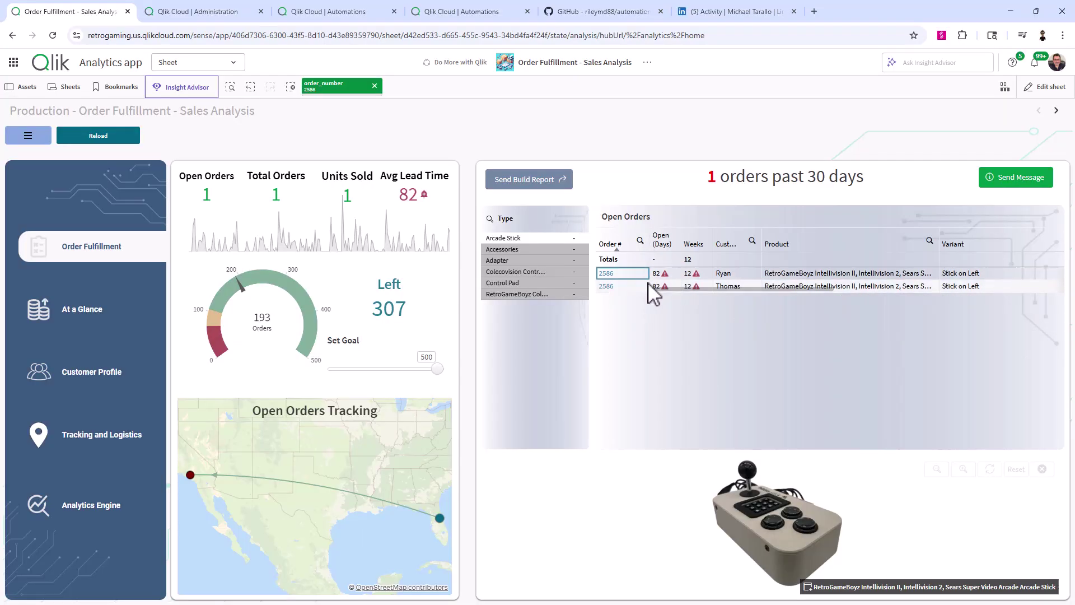
{"action": "left_click", "coordinate": [1005, 185]}
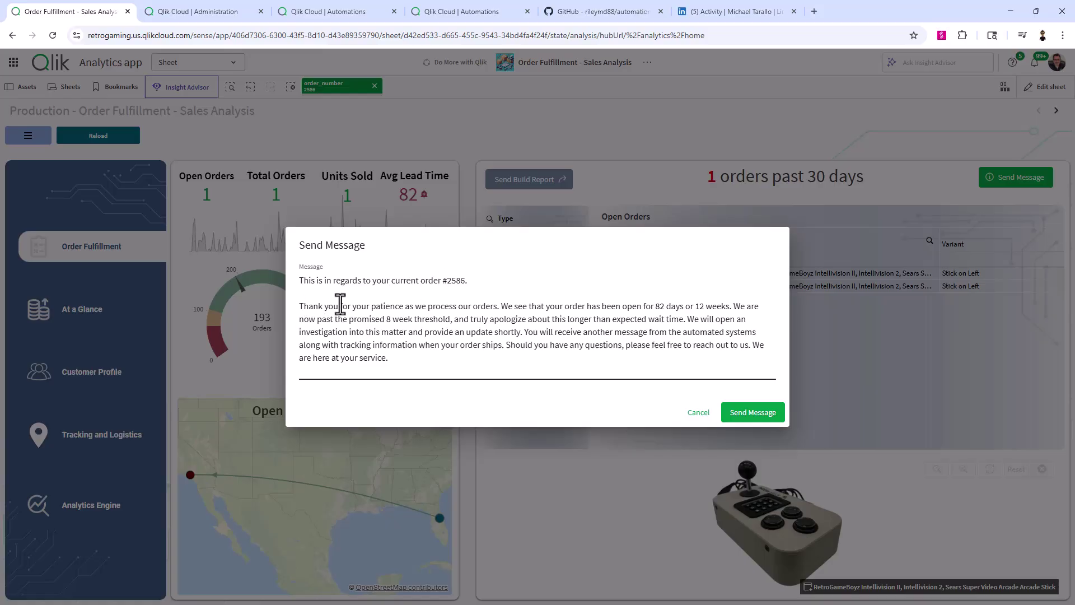
- Add a sign-off line after the first line of the order #2586 message and send it
{"action": "left_click", "coordinate": [514, 284]}
{"action": "key", "text": "Return"}
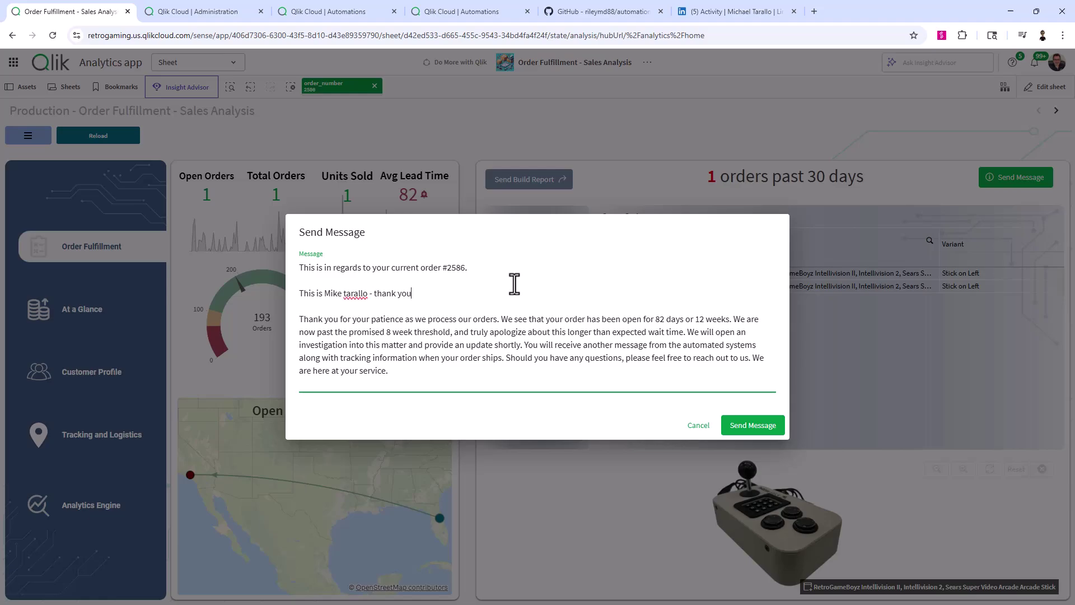
{"action": "left_click", "coordinate": [753, 425]}
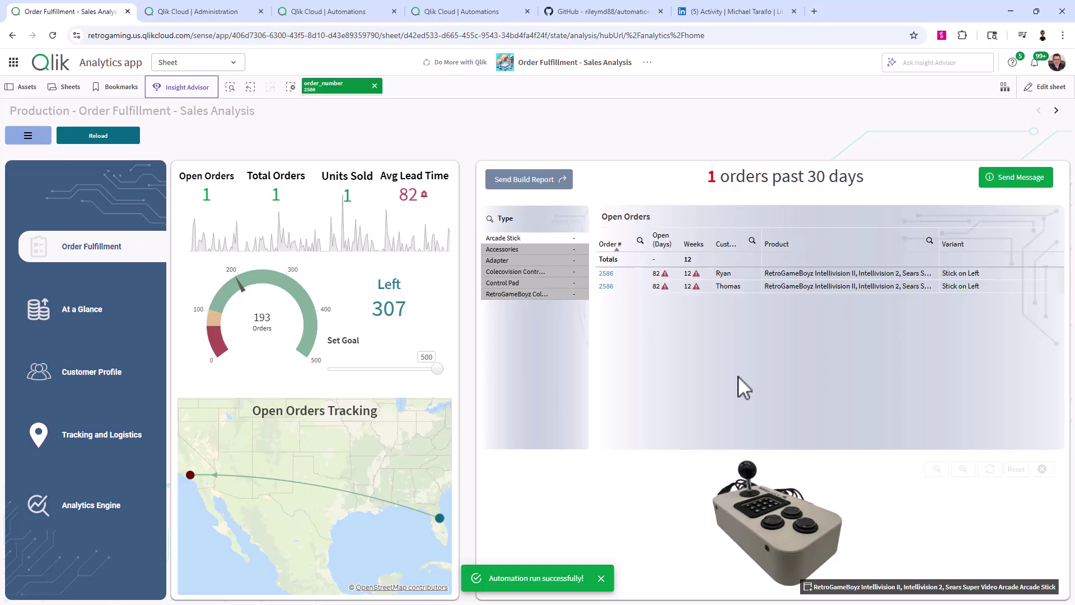
{"action": "left_click", "coordinate": [316, 12]}
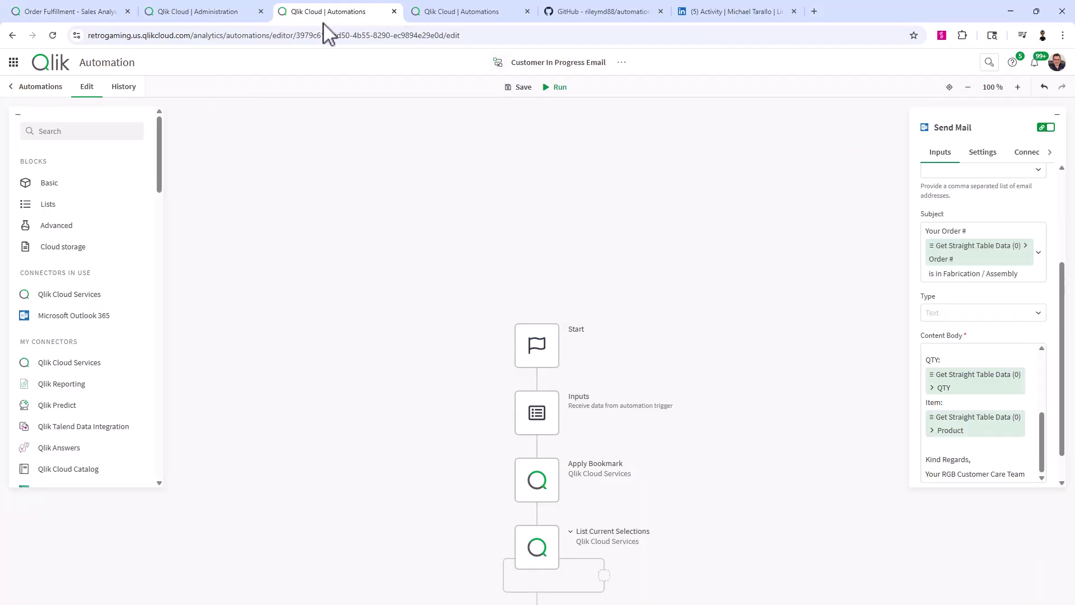
{"action": "left_click", "coordinate": [120, 88]}
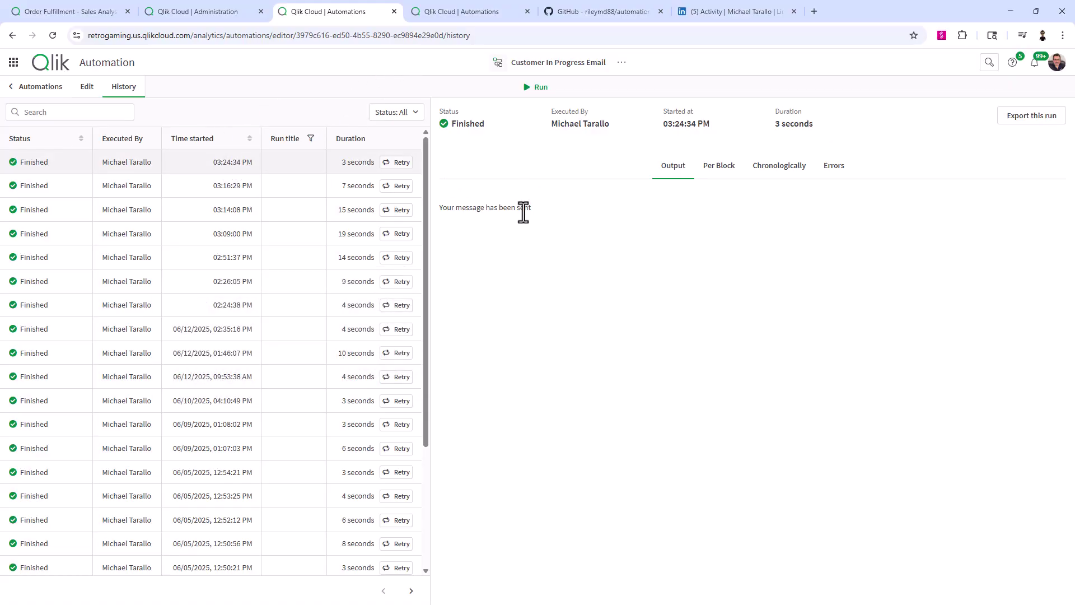
{"action": "left_click", "coordinate": [789, 168]}
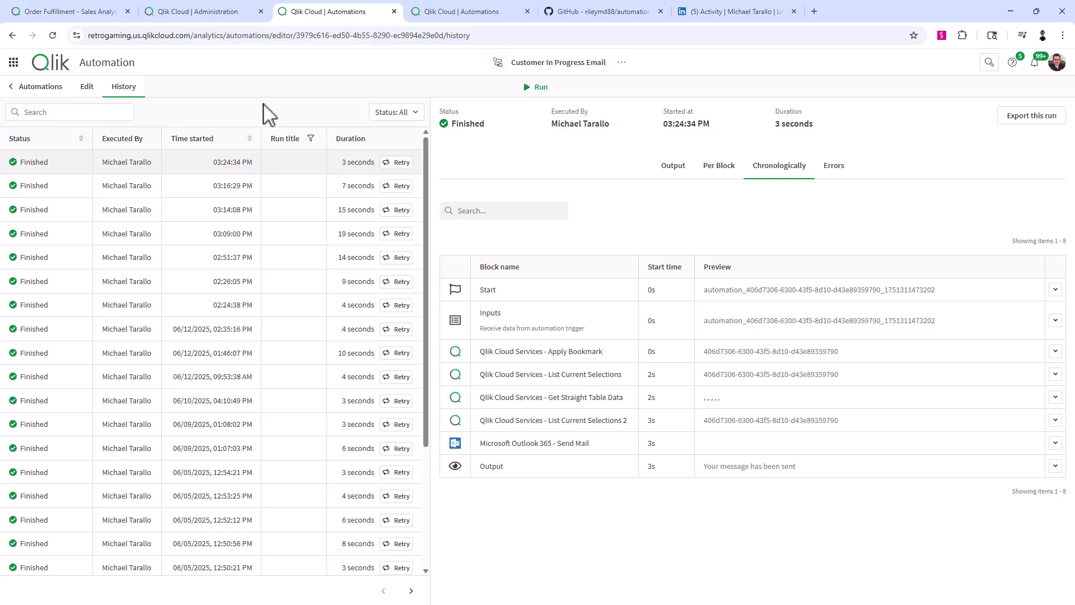
{"action": "left_click", "coordinate": [87, 88]}
{"action": "scroll", "coordinate": [546, 277], "scroll_direction": "down", "scroll_amount": 3}
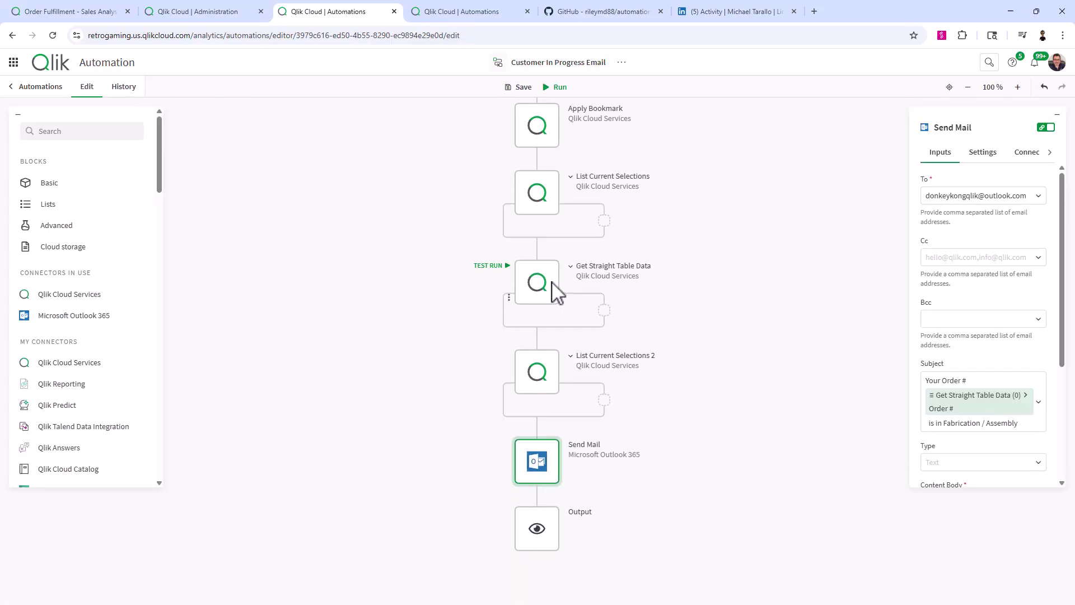
{"action": "scroll", "coordinate": [554, 288], "scroll_direction": "down", "scroll_amount": 3}
{"action": "scroll", "coordinate": [312, 216], "scroll_direction": "up", "scroll_amount": 8}
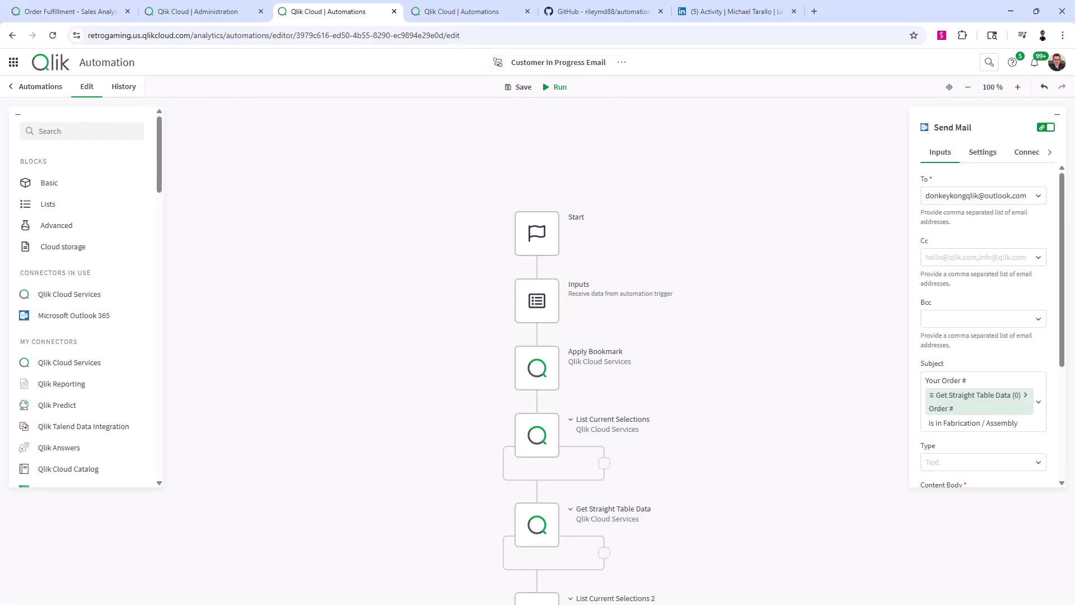
- Read the new order #2586 email with the sign-off line in Outlook, then minimize Outlook
{"action": "key", "text": "alt+Tab"}
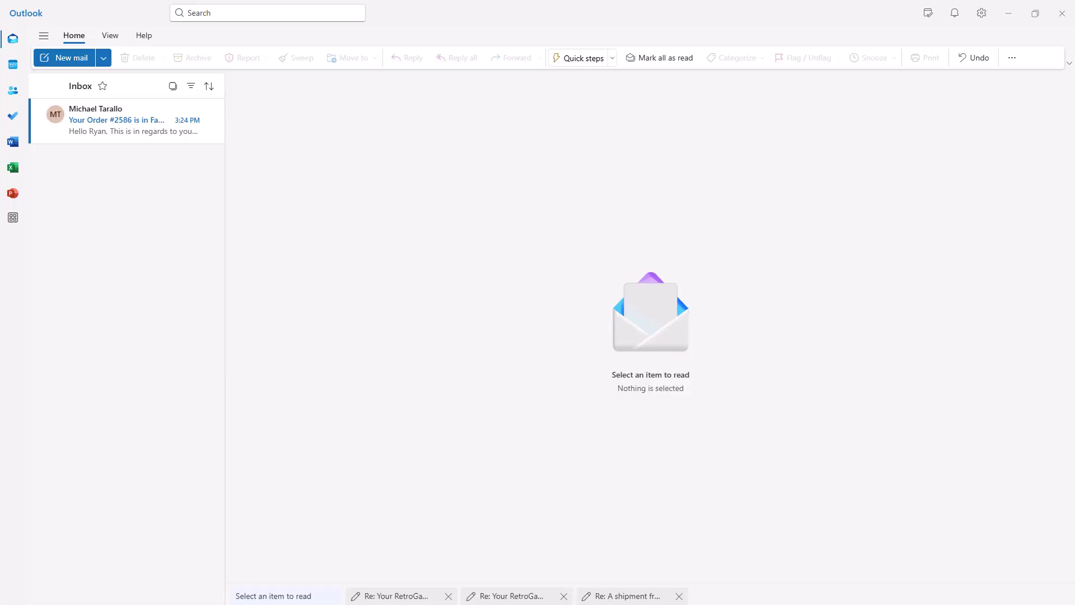
{"action": "left_click", "coordinate": [118, 135]}
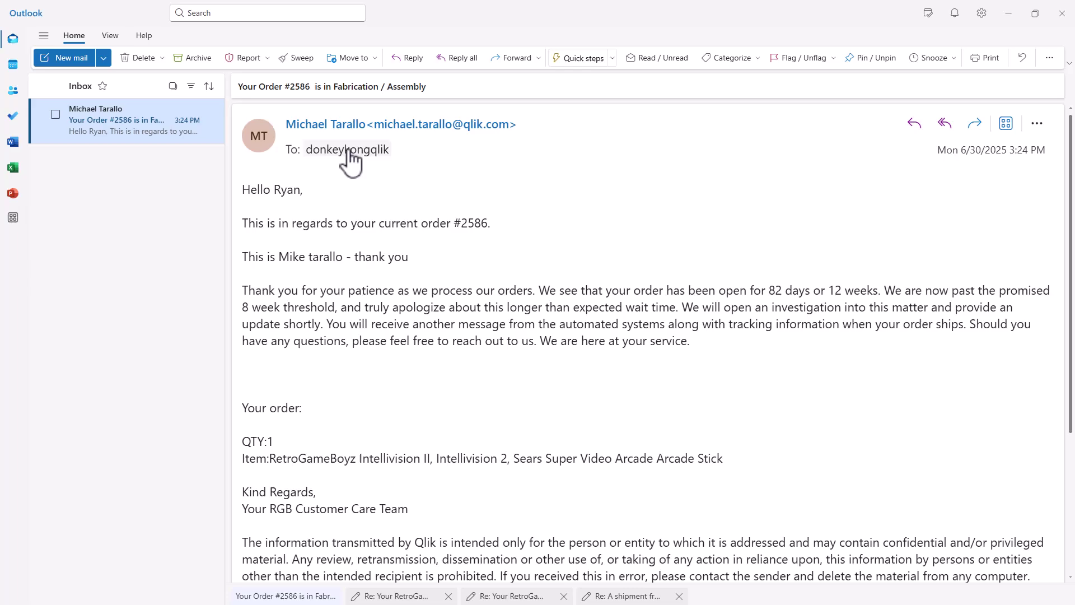
{"action": "mouse_move", "coordinate": [348, 150]}
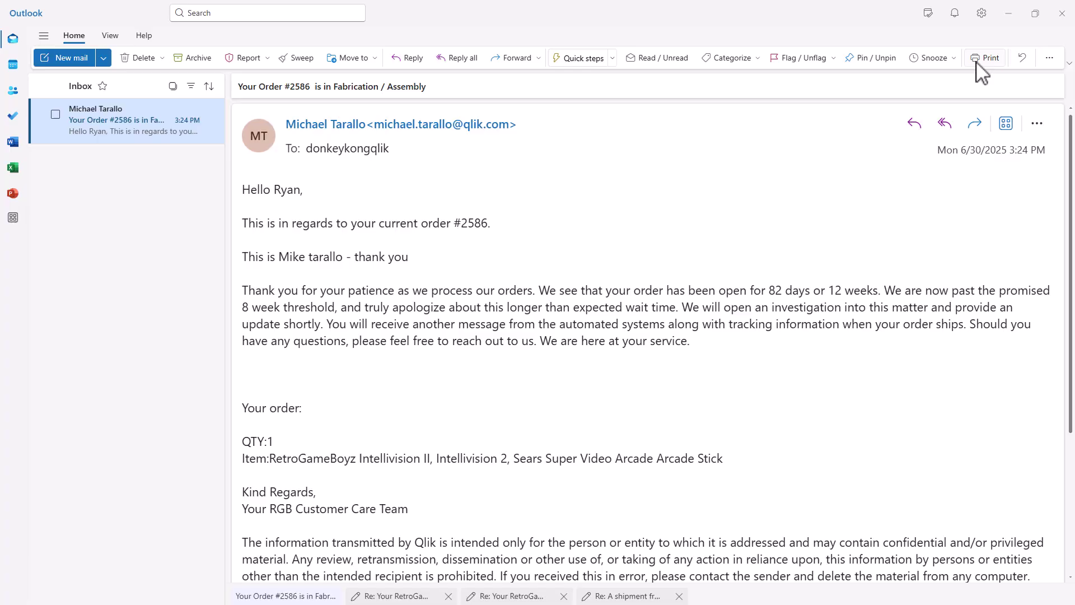
{"action": "left_click", "coordinate": [1008, 15]}
- Clear the order_number selection, enter edit mode and start editing the Send Message button's master visualization
{"action": "left_click", "coordinate": [86, 13]}
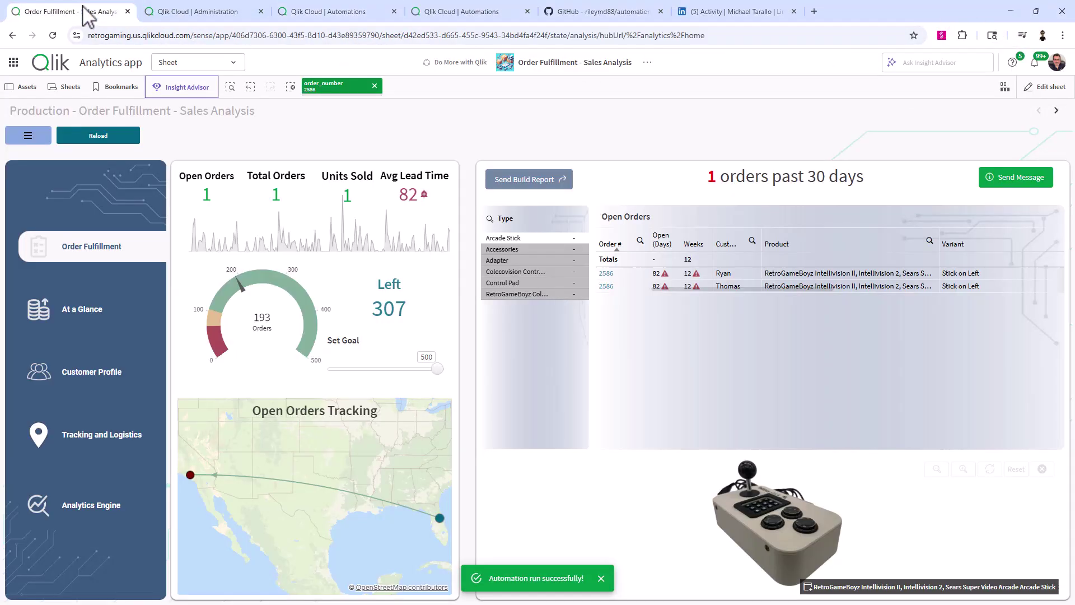
{"action": "left_click", "coordinate": [374, 85]}
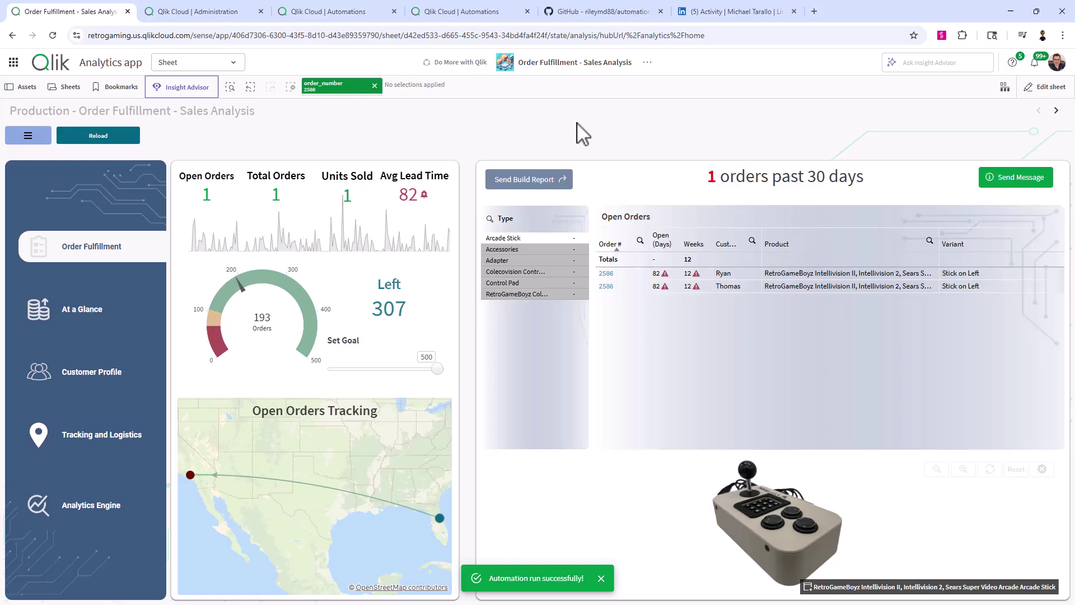
{"action": "left_click", "coordinate": [1059, 91]}
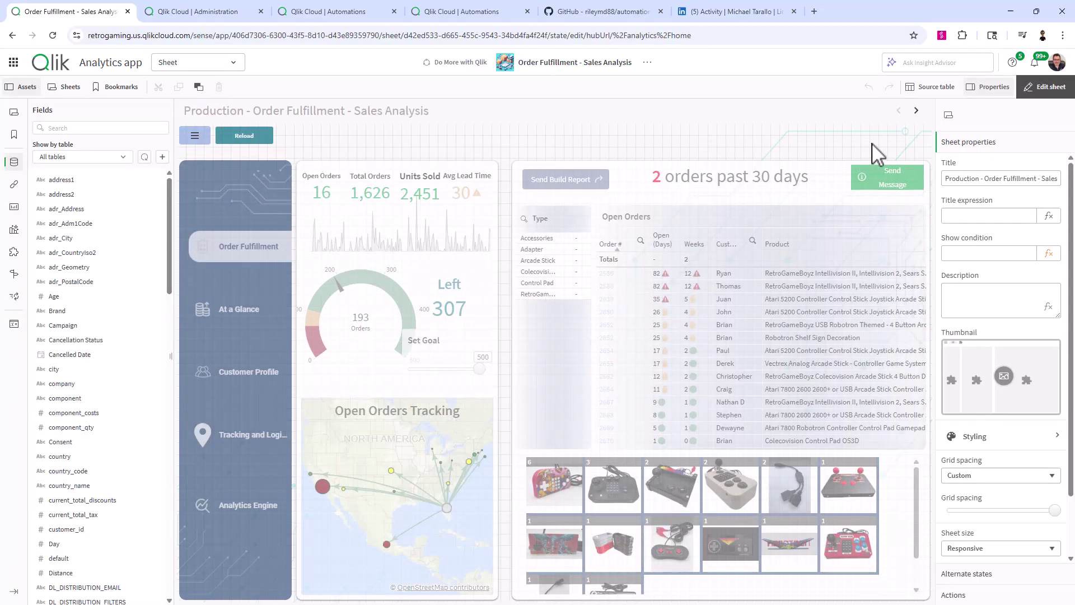
{"action": "right_click", "coordinate": [878, 191]}
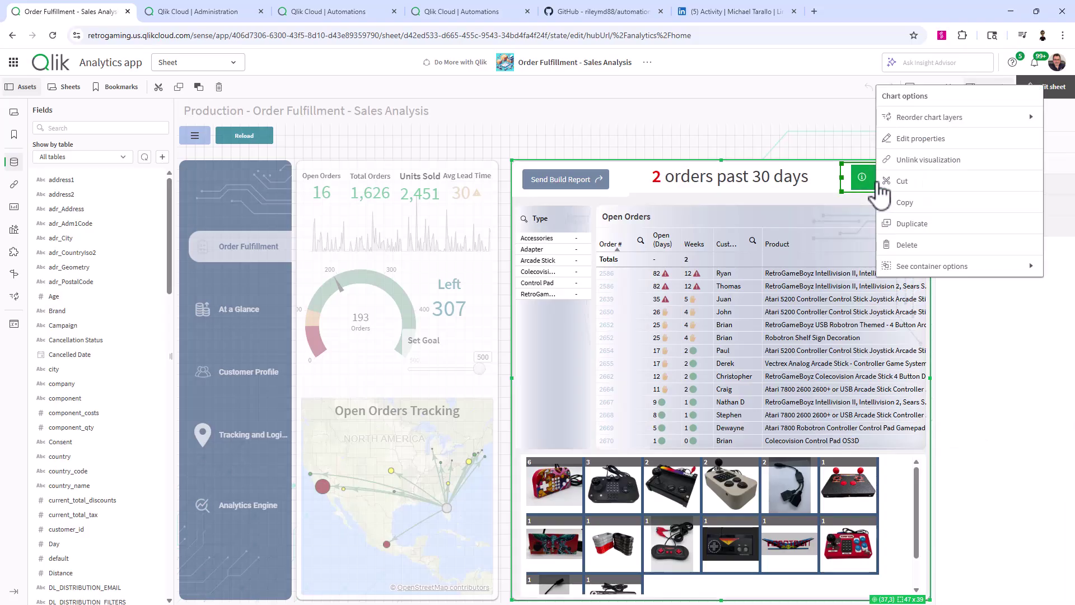
{"action": "left_click", "coordinate": [921, 144]}
{"action": "left_click", "coordinate": [1005, 396]}
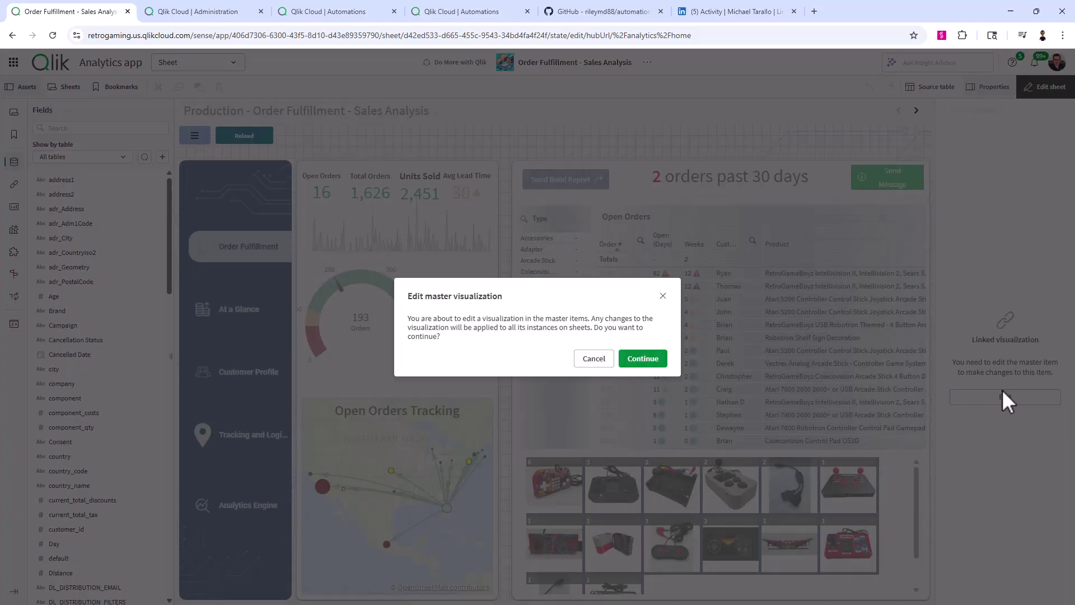
- Continue into the master visualization and expand the Run automation button label settings
{"action": "left_click", "coordinate": [649, 362]}
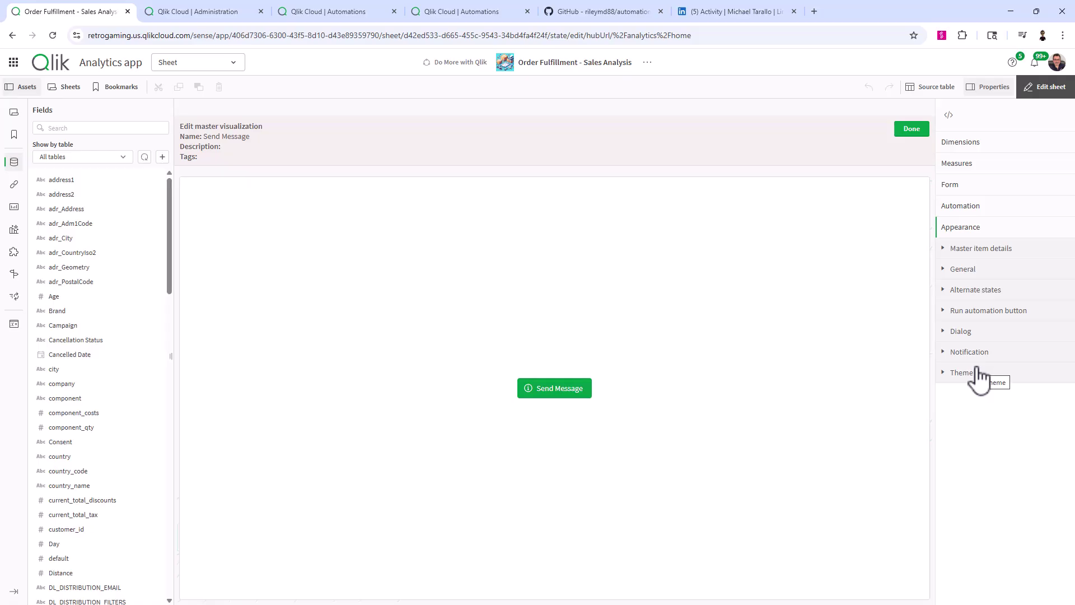
{"action": "left_click", "coordinate": [977, 314]}
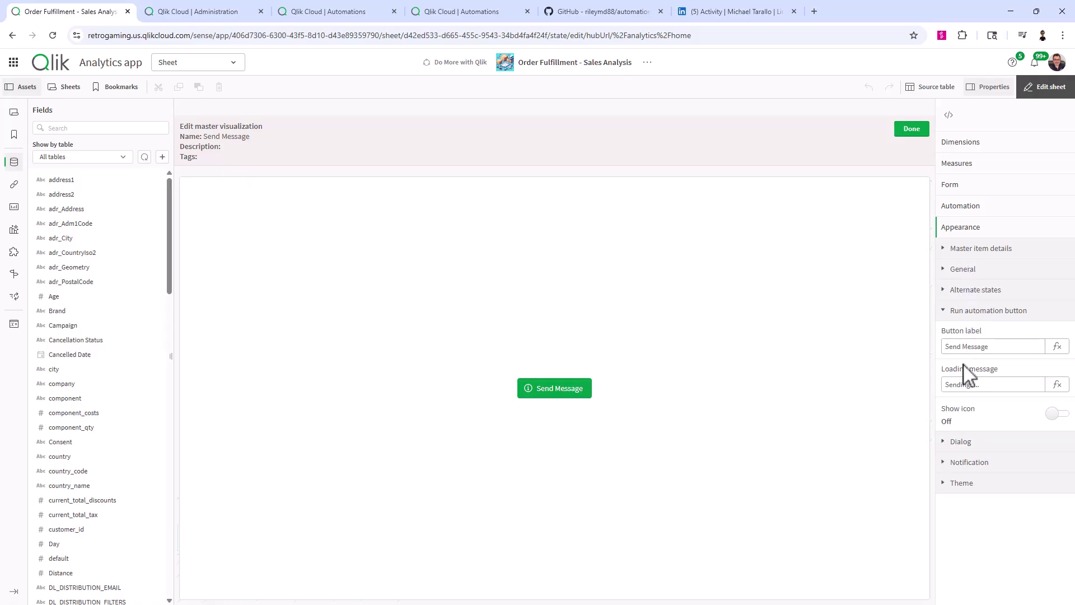
- Inspect the Send Message button's message field default-value expression, closing it unchanged
{"action": "left_click", "coordinate": [969, 186]}
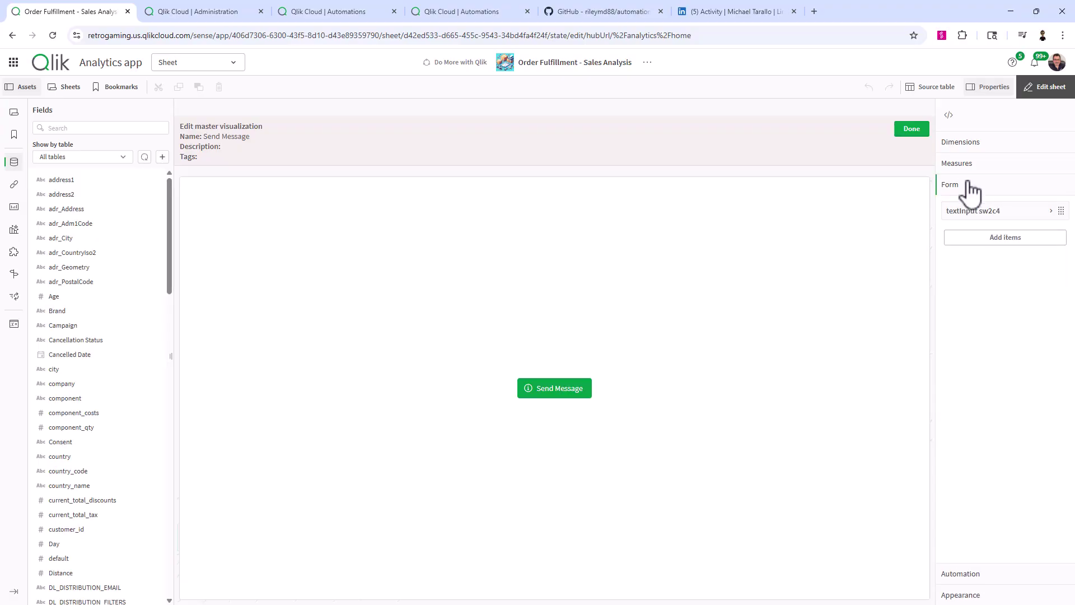
{"action": "scroll", "coordinate": [1007, 272], "scroll_direction": "down", "scroll_amount": 1}
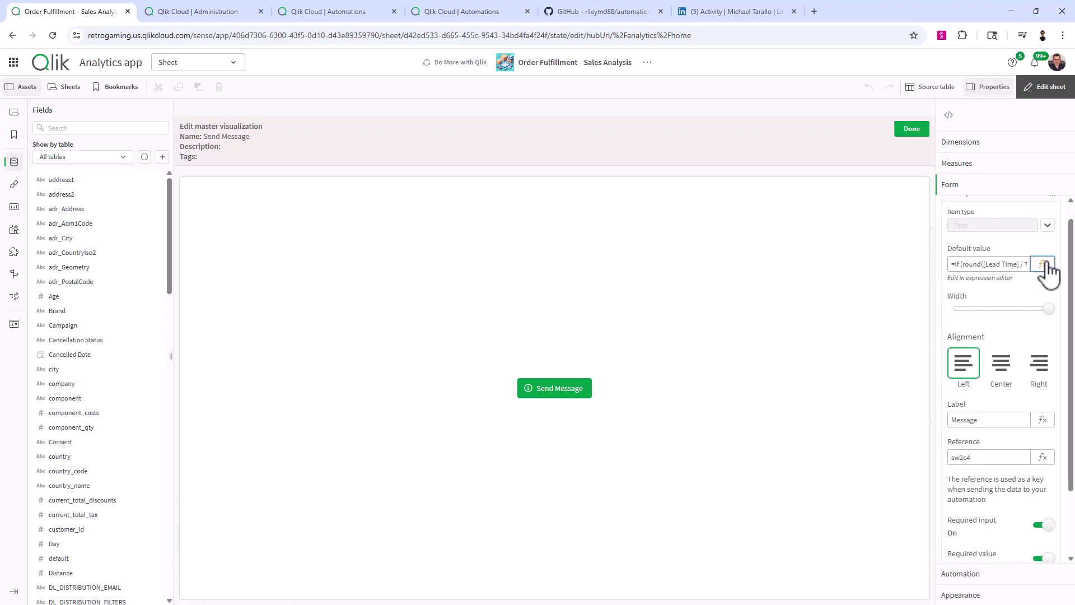
{"action": "left_click", "coordinate": [1043, 266]}
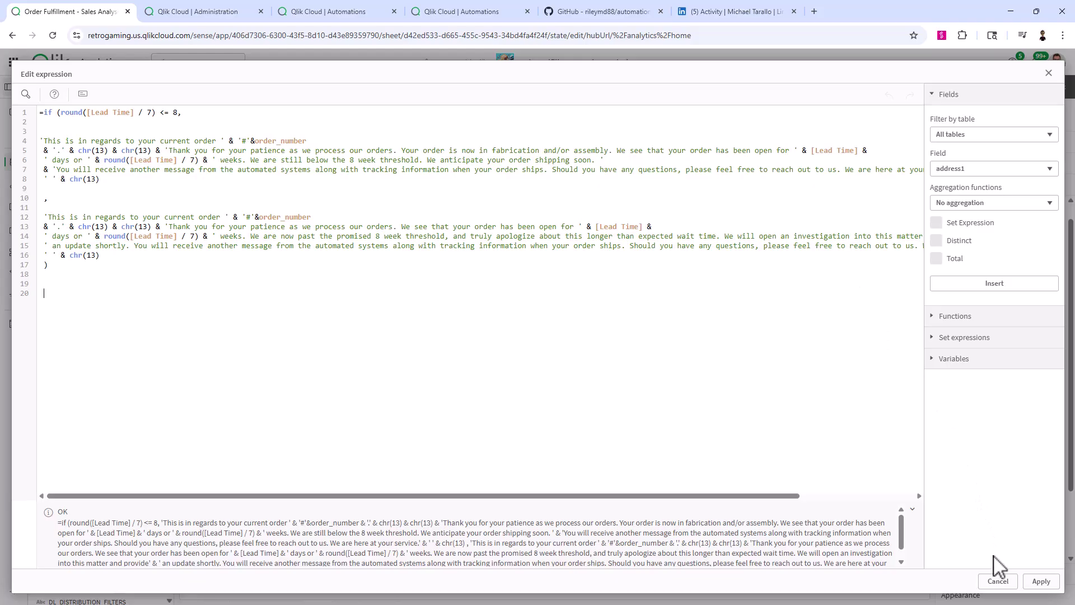
{"action": "left_click", "coordinate": [1005, 585]}
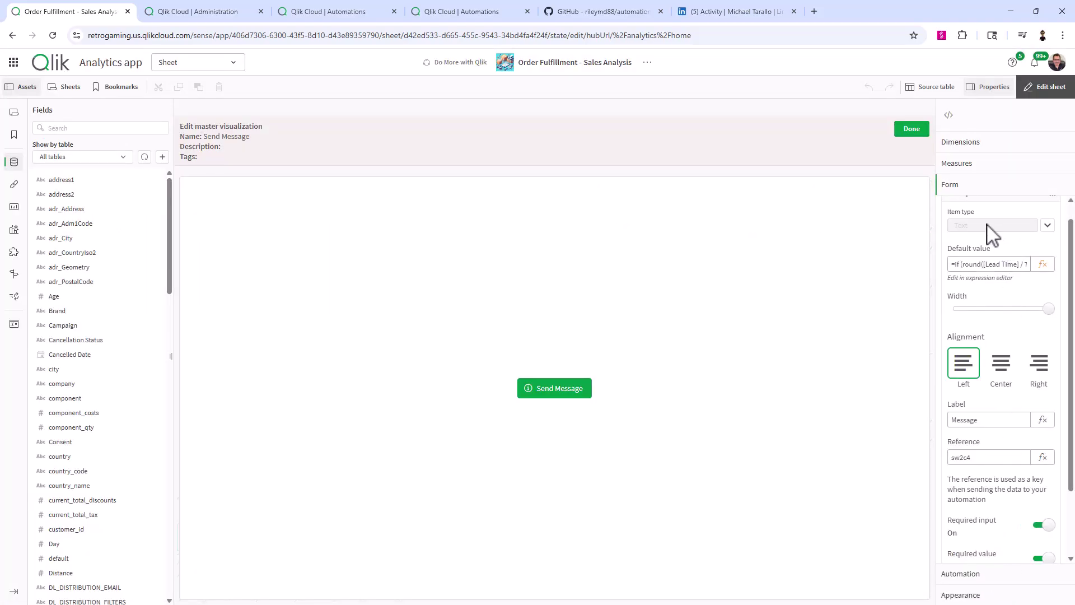
- Review the available form item types without changing them, then reveal the Automation settings
{"action": "left_click", "coordinate": [1045, 226]}
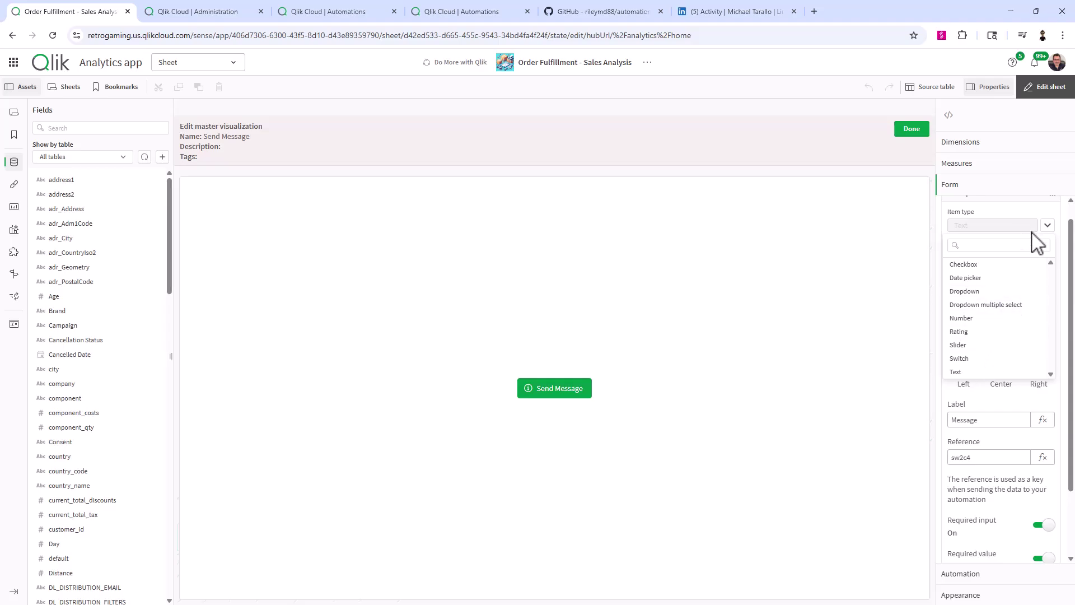
{"action": "left_click", "coordinate": [1043, 217]}
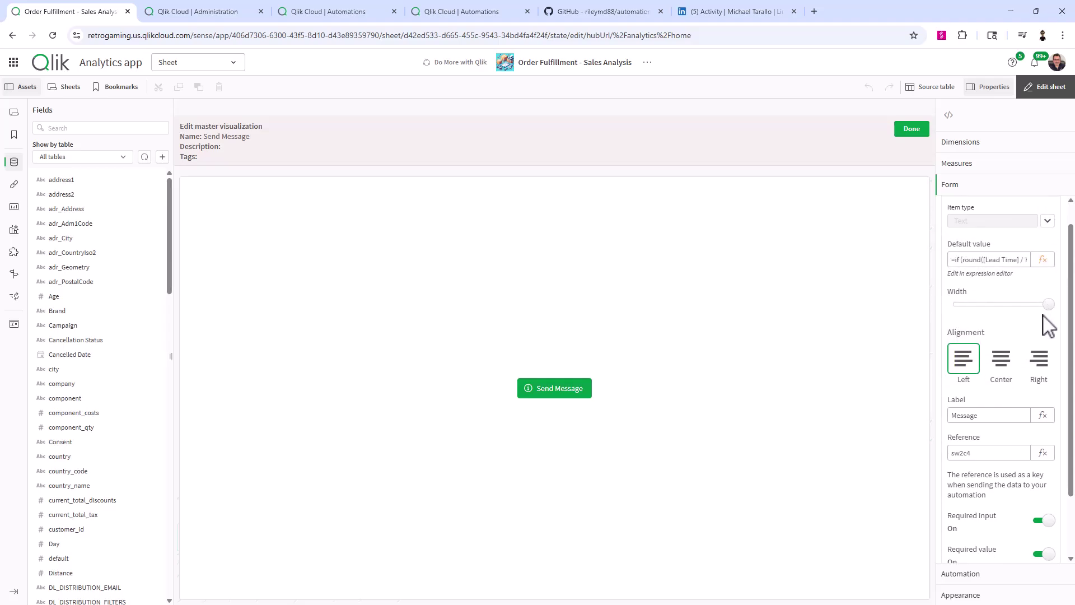
{"action": "scroll", "coordinate": [1044, 323], "scroll_direction": "down", "scroll_amount": 3}
{"action": "left_click", "coordinate": [983, 577]}
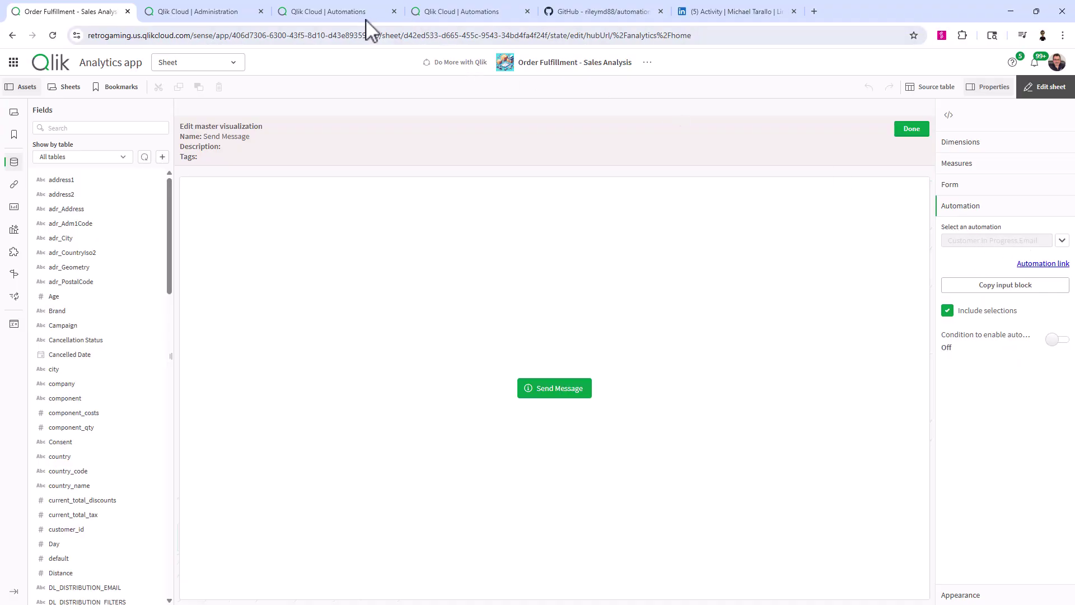
{"action": "left_click", "coordinate": [349, 12]}
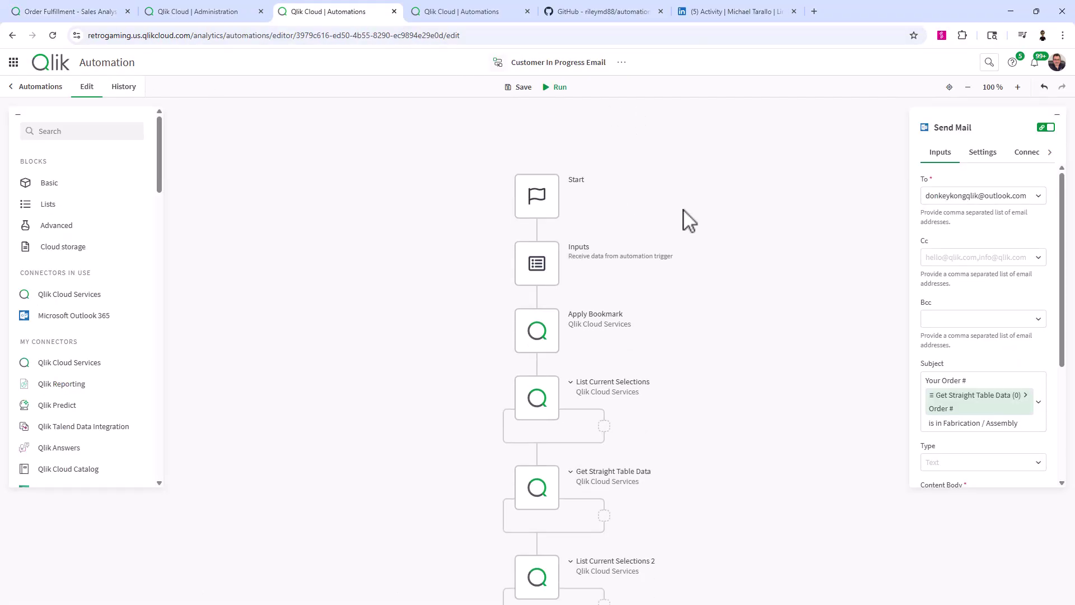
{"action": "left_click", "coordinate": [205, 12]}
{"action": "left_click", "coordinate": [107, 13]}
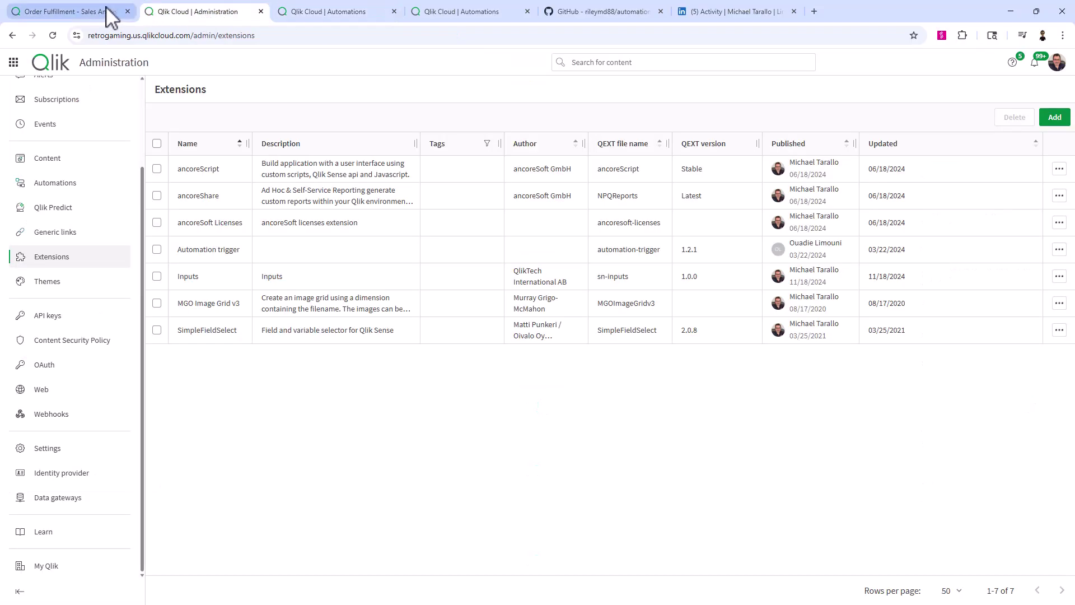